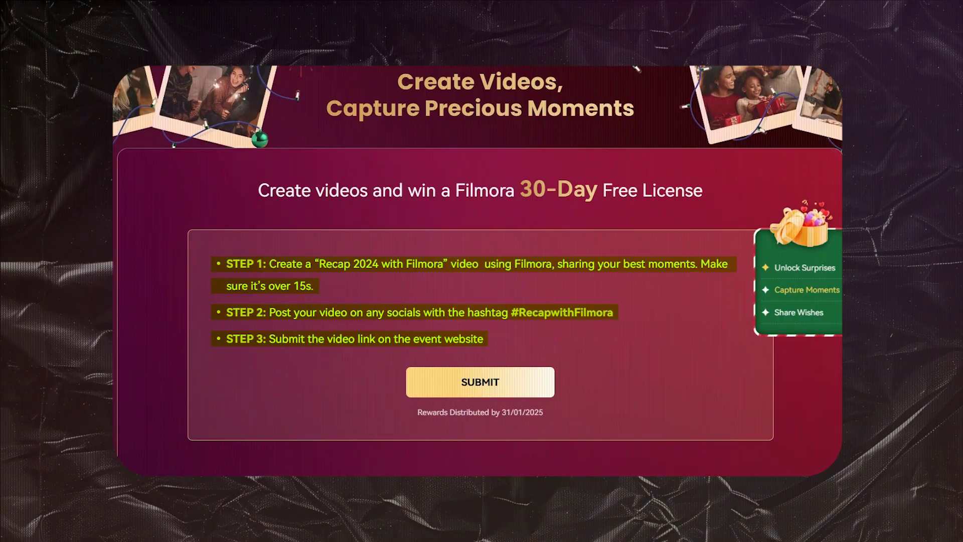
# Draw a short horizontal Line shape in the upper-left of the player
pyautogui.scroll(-5, 480, 271)
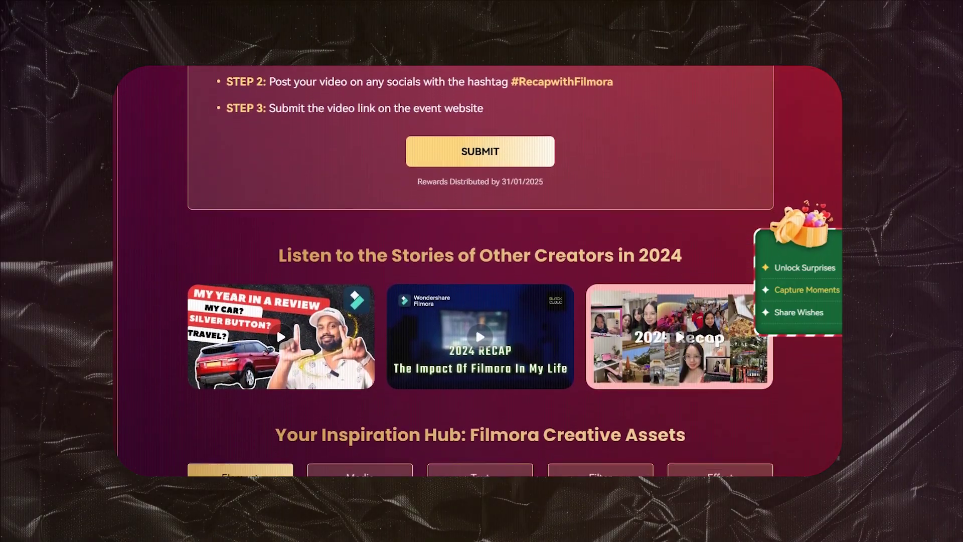
pyautogui.scroll(-2, 480, 271)
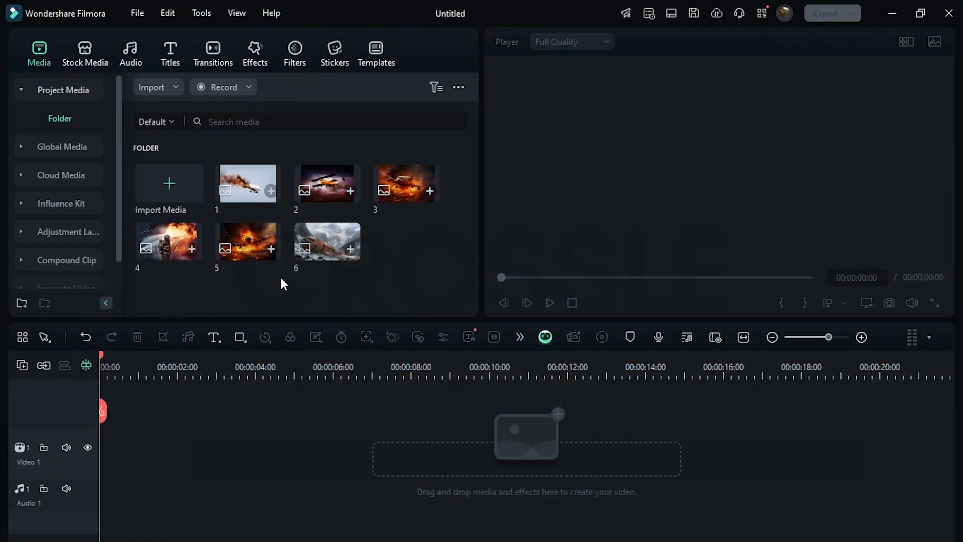
pyautogui.click(243, 338)
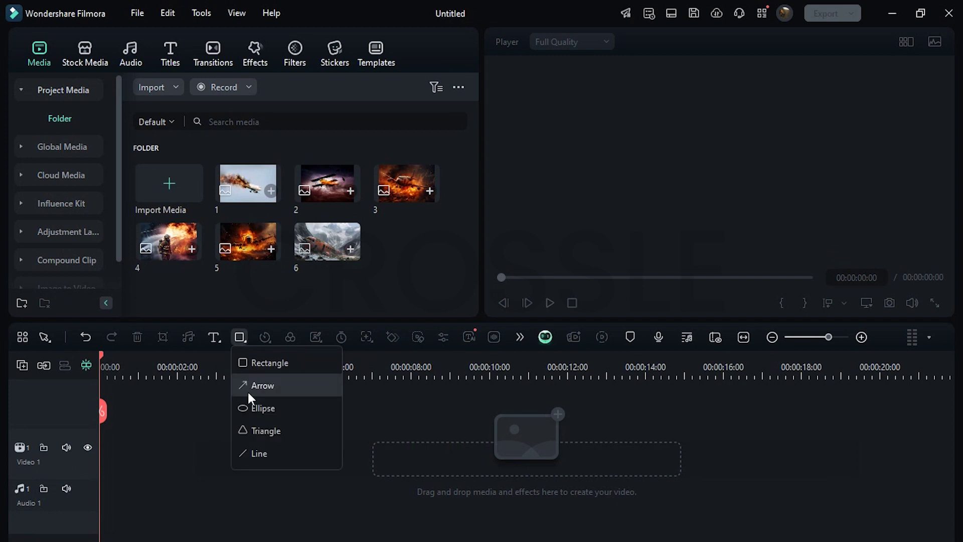
pyautogui.click(259, 453)
pyautogui.moveTo(573, 167); pyautogui.dragTo(597, 168)
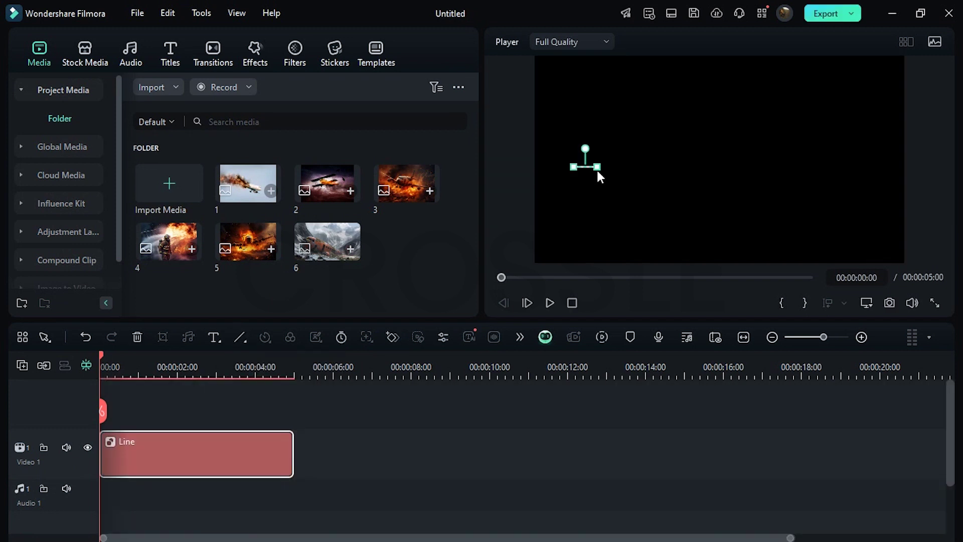
# Give the line a Circle arrow start style, 0.38% scale and position X -755.63
pyautogui.doubleClick(238, 445)
pyautogui.scroll(-3, 355, 239)
pyautogui.click(371, 183)
pyautogui.click(335, 274)
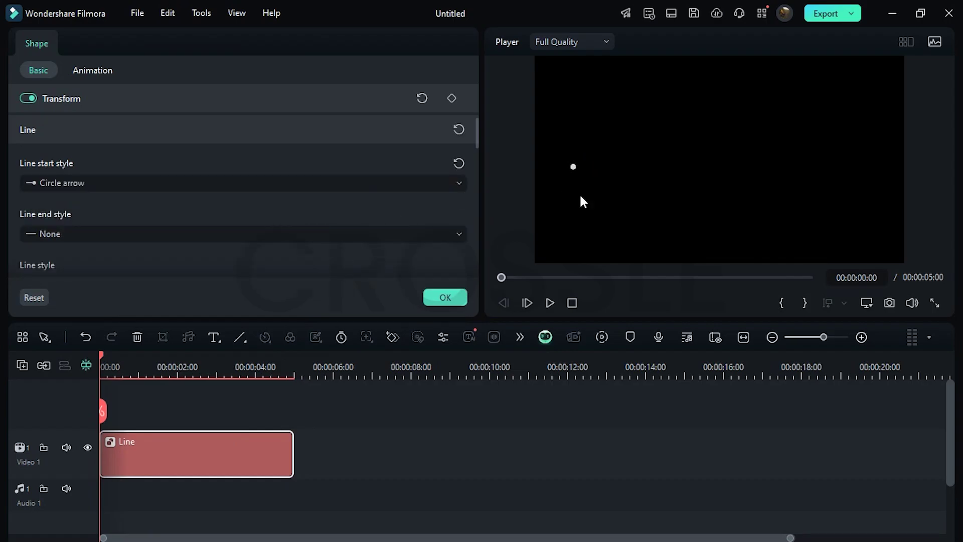
pyautogui.scroll(4, 437, 209)
pyautogui.click(428, 204)
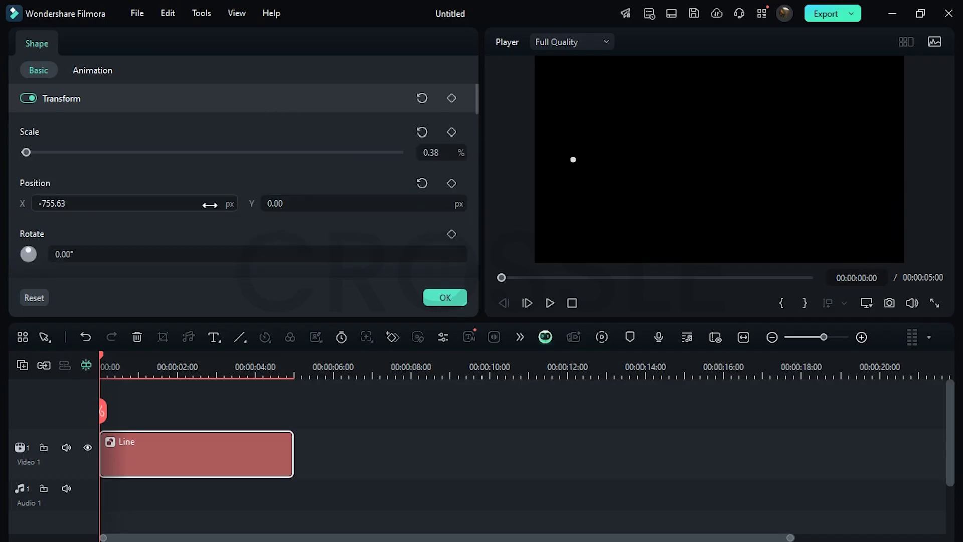
# Apply the Fade In animation preset to the line and adjust its duration
pyautogui.click(92, 71)
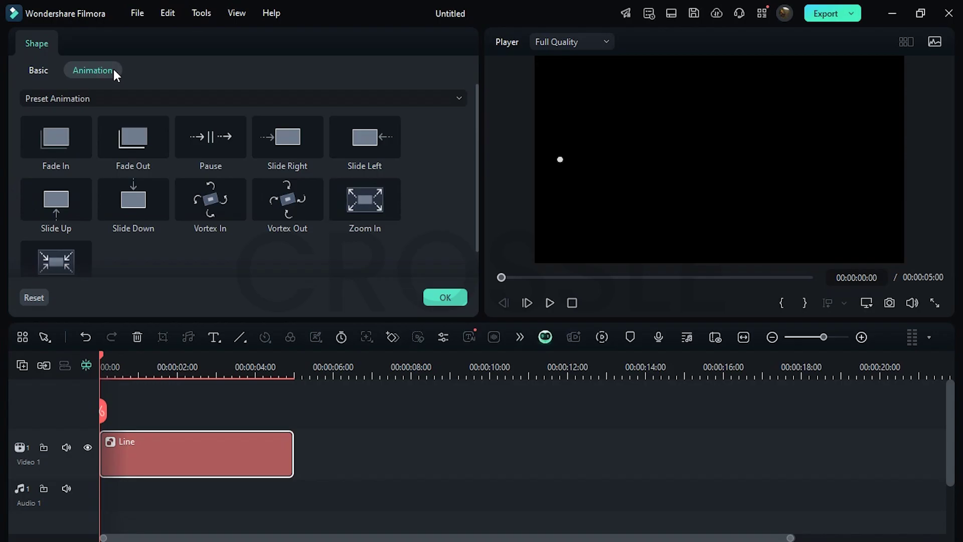
pyautogui.click(71, 142)
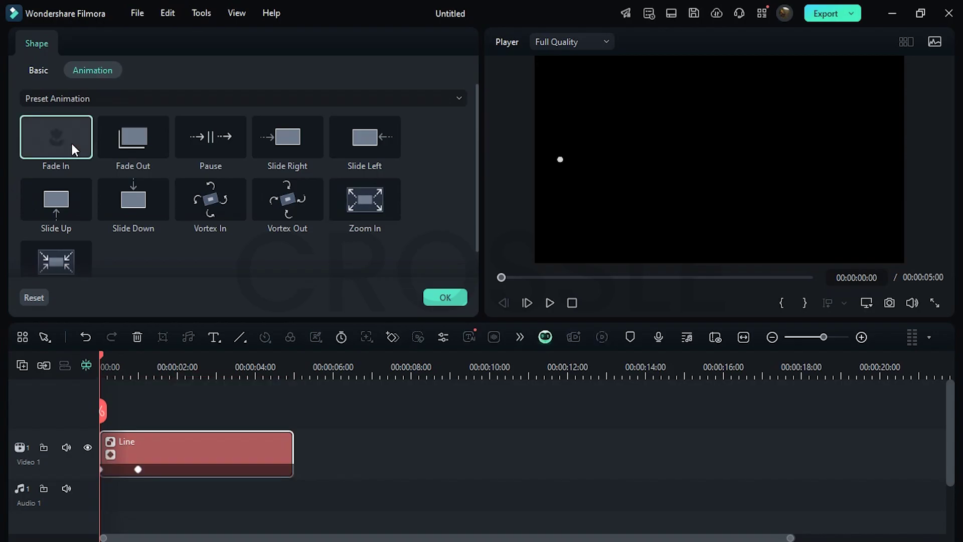
pyautogui.moveTo(139, 471); pyautogui.dragTo(161, 420)
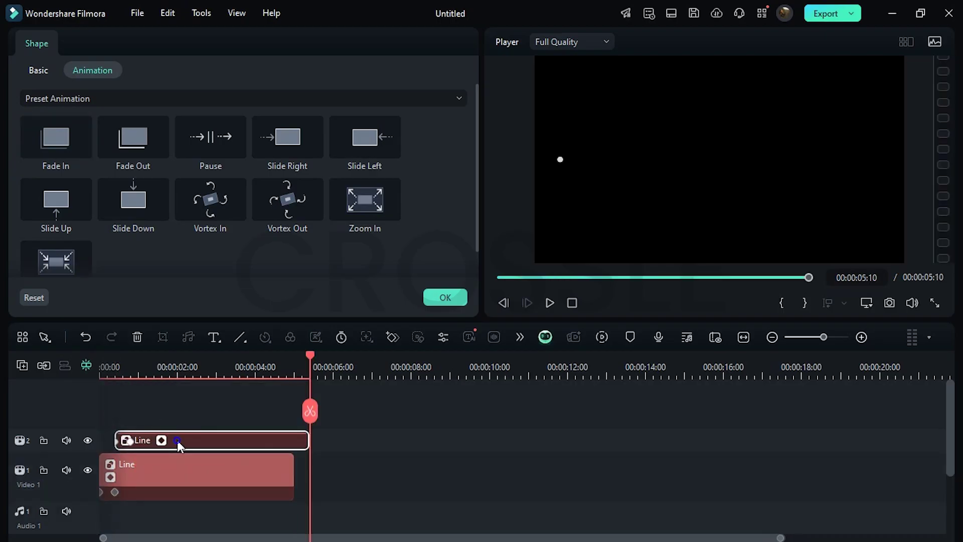
# Clear all keyframes on the copied line and give it a Circle arrow end style
pyautogui.rightClick(176, 440)
pyautogui.click(225, 372)
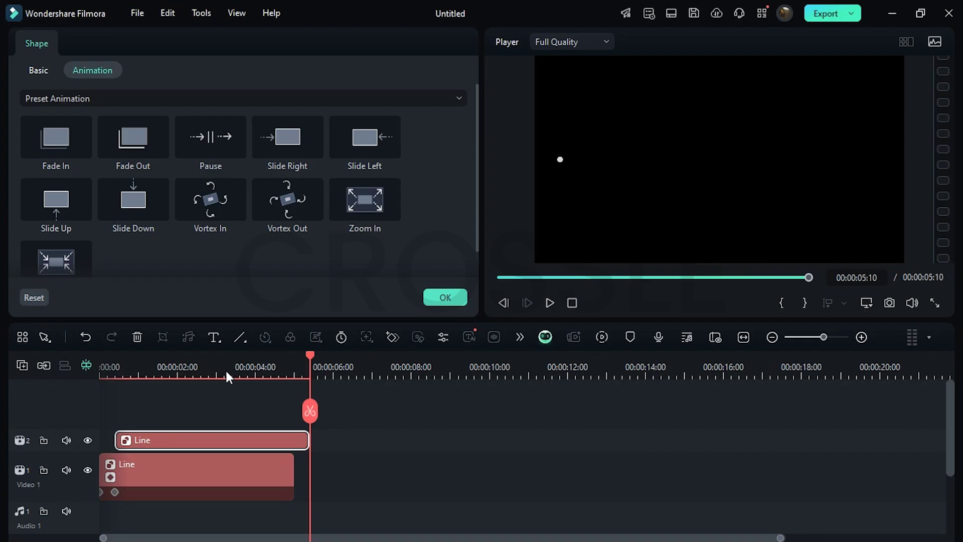
pyautogui.click(225, 372)
pyautogui.click(571, 148)
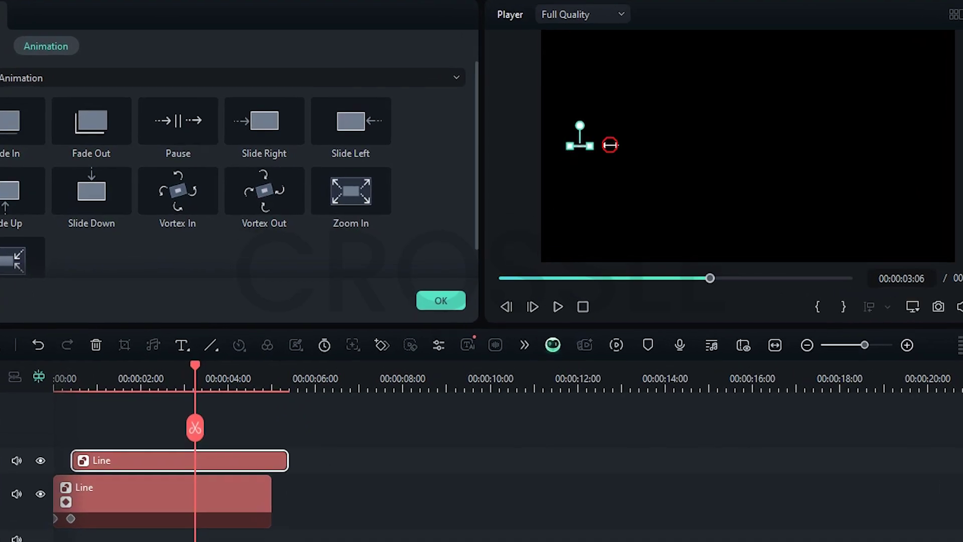
pyautogui.click(0, 46)
pyautogui.scroll(-5, 265, 221)
pyautogui.click(277, 185)
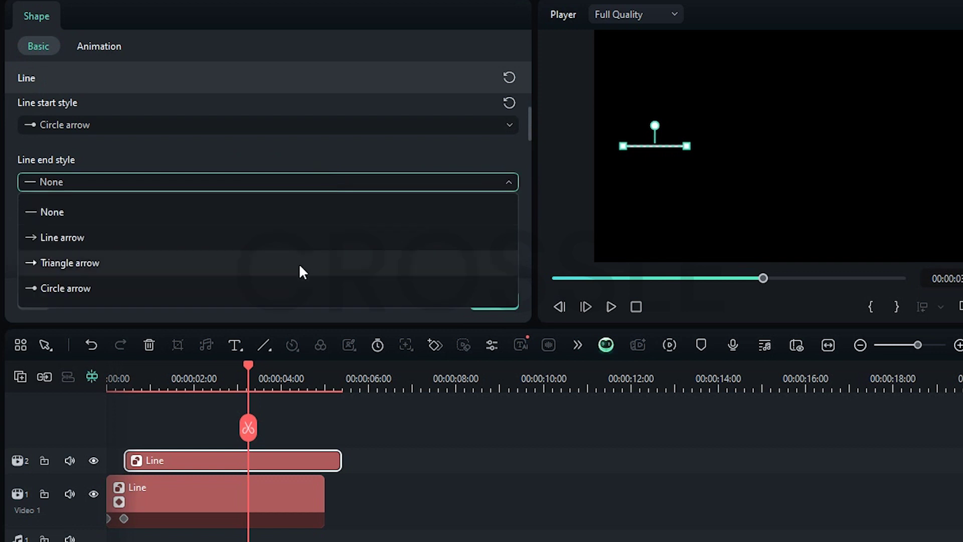
pyautogui.click(290, 286)
pyautogui.click(622, 197)
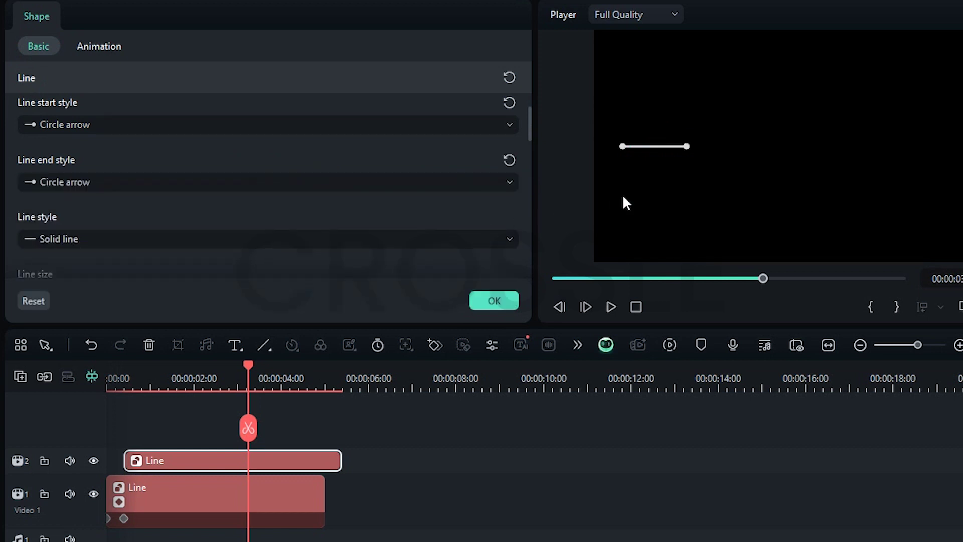
pyautogui.click(492, 301)
pyautogui.click(235, 31)
pyautogui.click(231, 63)
# Apply the Erase transition to the track-2 line copy with duration 00:00:02:10
pyautogui.write('erase')
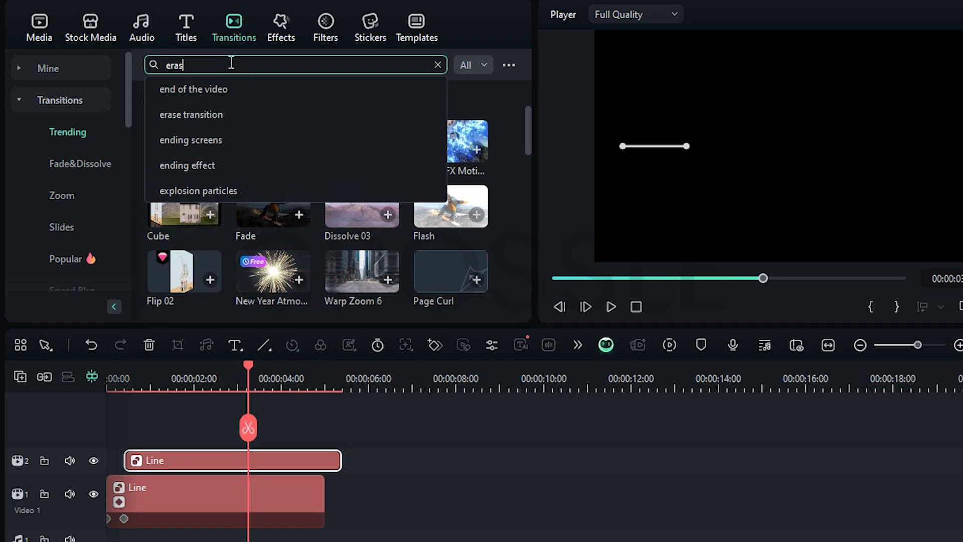
pyautogui.press('Return')
pyautogui.scroll(-2, 302, 158)
pyautogui.scroll(-1, 303, 164)
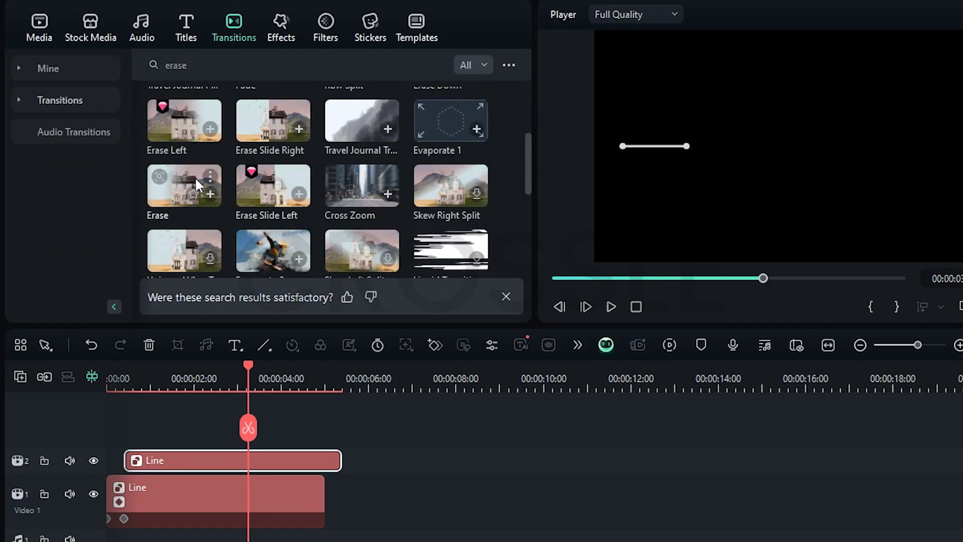
pyautogui.moveTo(179, 188)
pyautogui.mouseDown()
pyautogui.moveTo(145, 457)
pyautogui.moveTo(162, 459)
pyautogui.mouseUp()
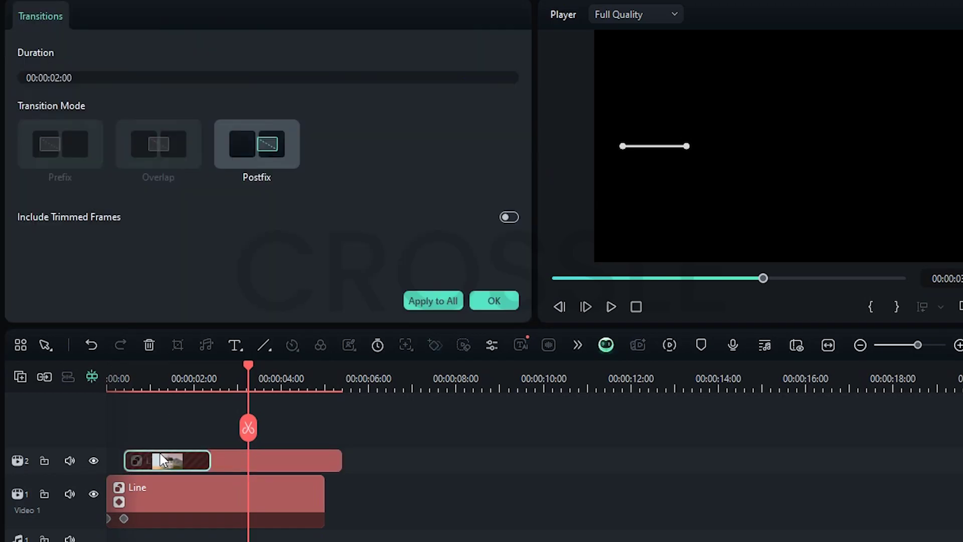
pyautogui.click(70, 78)
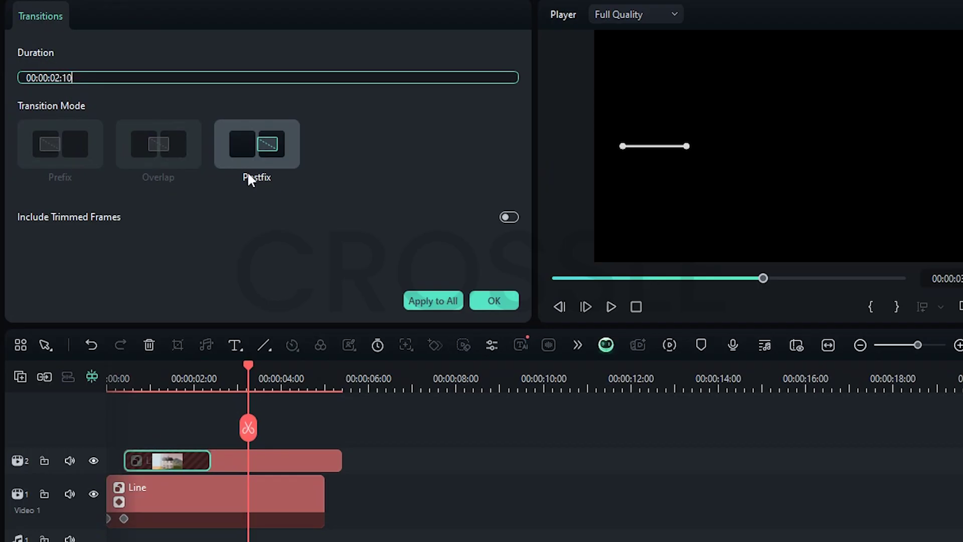
pyautogui.click(495, 300)
# Copy the line clip up to tracks 3–6, shifting each piece right into one long line
pyautogui.moveTo(305, 468); pyautogui.dragTo(299, 444)
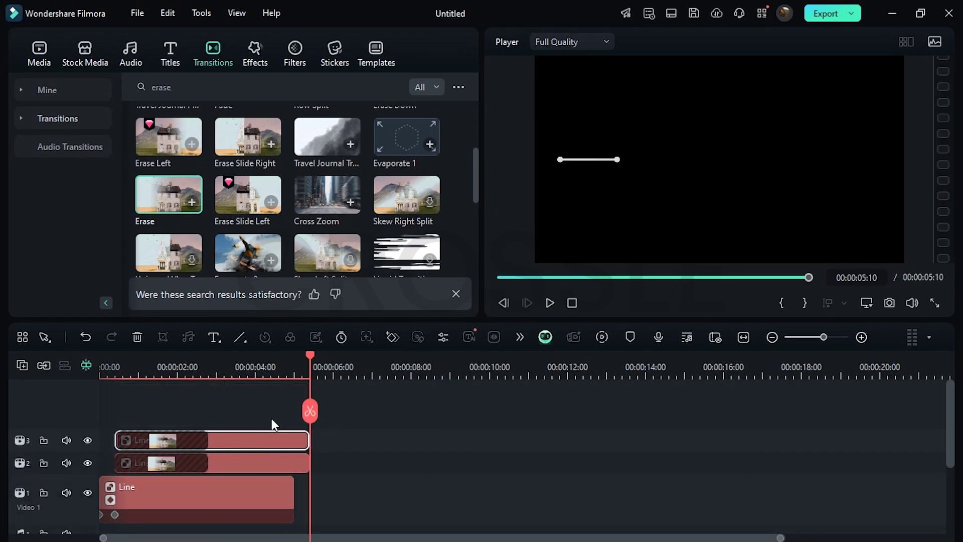
pyautogui.click(247, 374)
pyautogui.moveTo(576, 161); pyautogui.dragTo(632, 160)
pyautogui.moveTo(271, 440); pyautogui.dragTo(270, 421)
pyautogui.moveTo(647, 159); pyautogui.dragTo(702, 159)
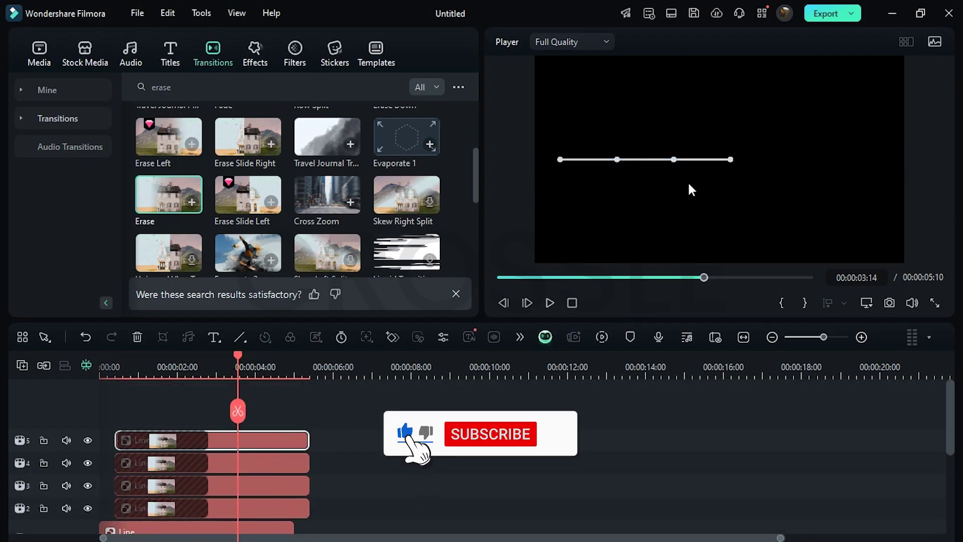
pyautogui.moveTo(702, 160); pyautogui.dragTo(758, 159)
pyautogui.moveTo(265, 440); pyautogui.dragTo(262, 426)
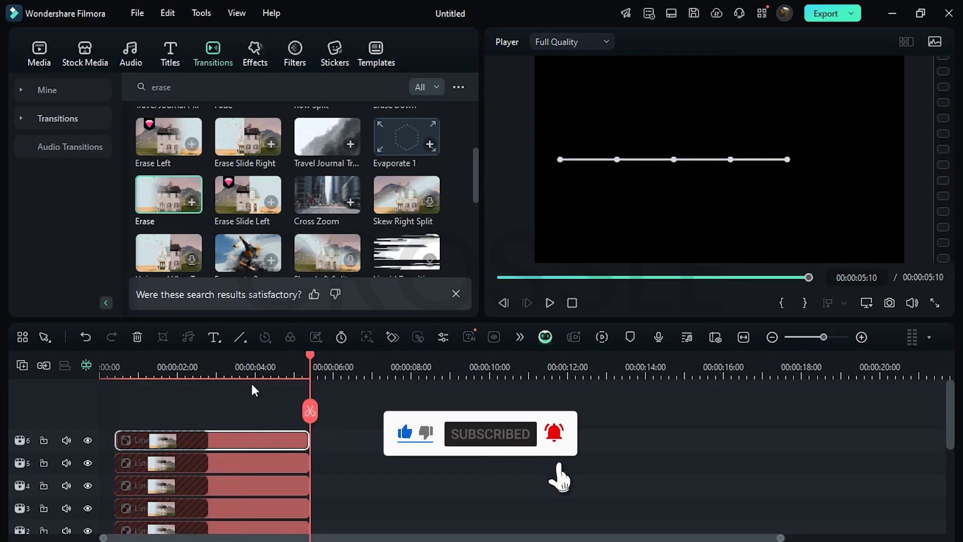
pyautogui.click(247, 376)
pyautogui.moveTo(769, 160); pyautogui.dragTo(553, 236)
# Stagger the line pieces by 5 frames each, extend them to about 12 seconds, and preview
pyautogui.click(552, 231)
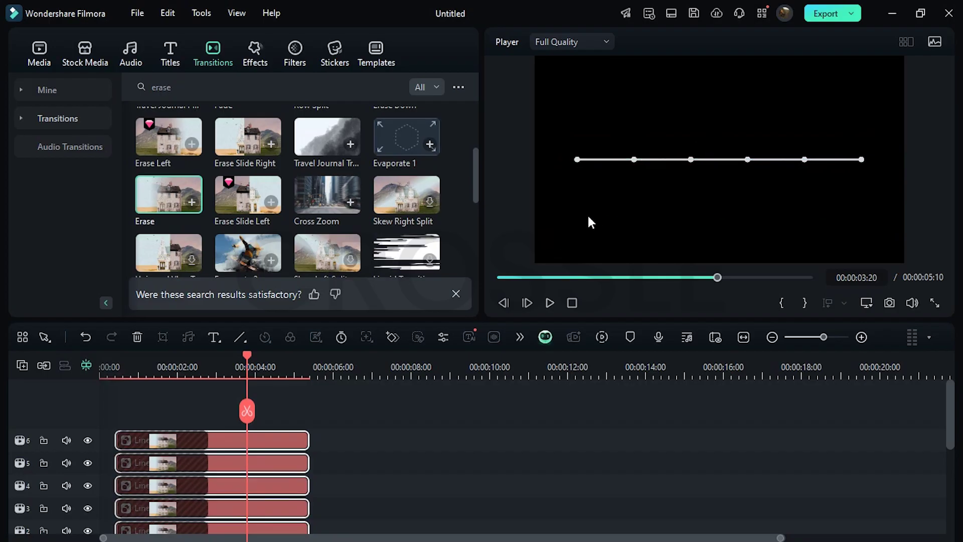
pyautogui.scroll(-2, 426, 454)
pyautogui.click(115, 371)
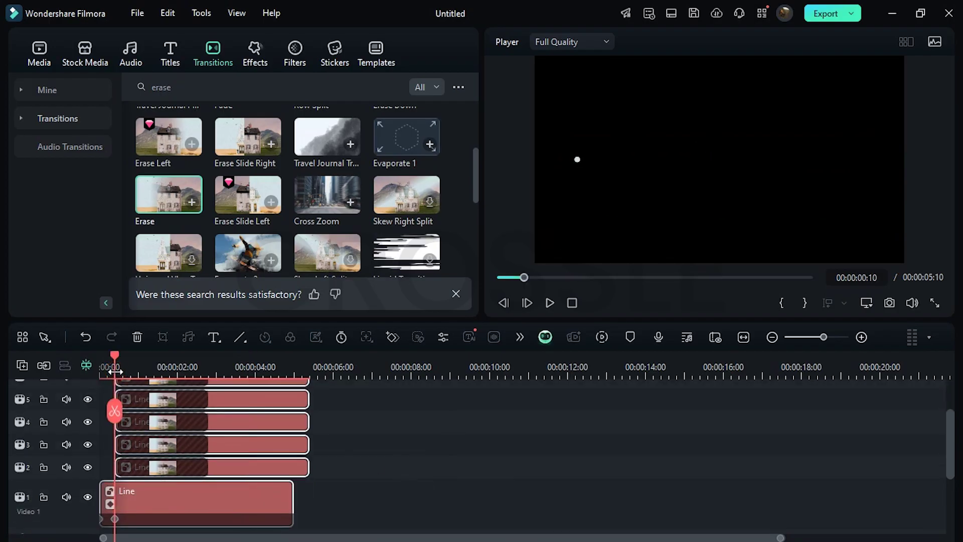
pyautogui.moveTo(115, 372); pyautogui.dragTo(122, 373)
pyautogui.moveTo(221, 441); pyautogui.dragTo(357, 420)
pyautogui.press('Right')
pyautogui.press('Right')
pyautogui.press('Right')
pyautogui.press('Right')
pyautogui.press('Right')
pyautogui.press('Right')
pyautogui.press('Right')
pyautogui.press('Right')
pyautogui.press('Right')
pyautogui.press('Right')
pyautogui.press('Right')
pyautogui.press('Right')
pyautogui.press('Right')
pyautogui.press('Right')
pyautogui.press('Right')
pyautogui.scroll(1, 276, 401)
pyautogui.scroll(-3, 357, 451)
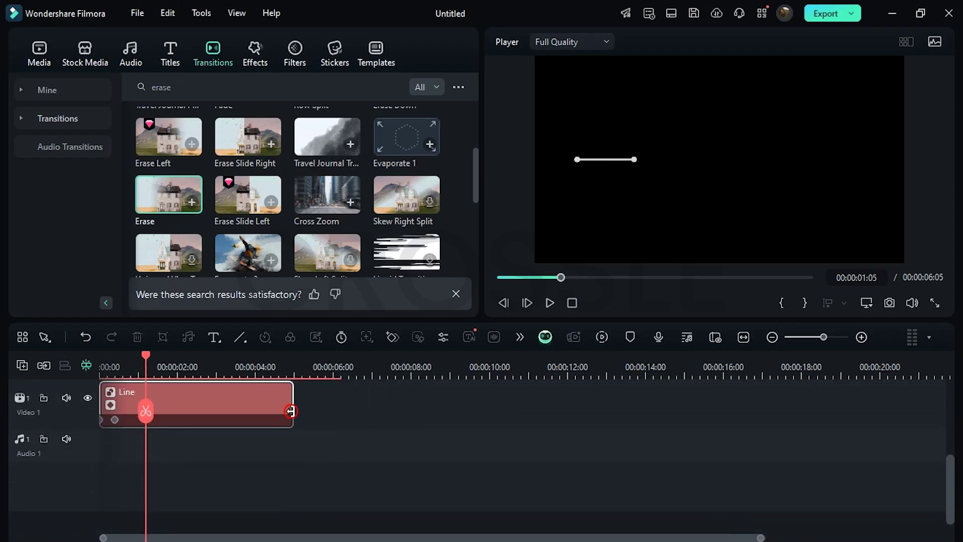
pyautogui.moveTo(293, 401); pyautogui.dragTo(535, 459)
pyautogui.scroll(1, 534, 458)
pyautogui.press('Home')
pyautogui.press('space')
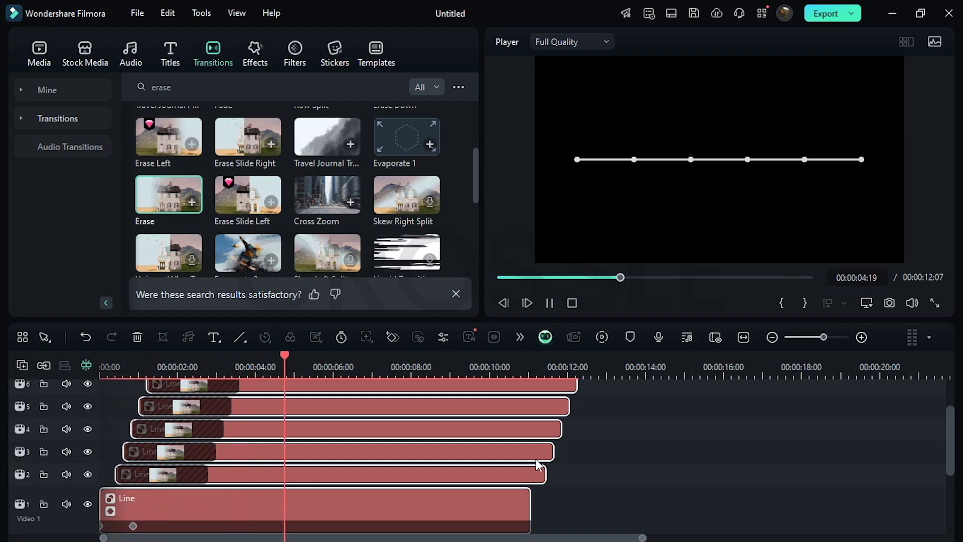
# Merge the selected line clips into a compound clip named Line
pyautogui.rightClick(484, 441)
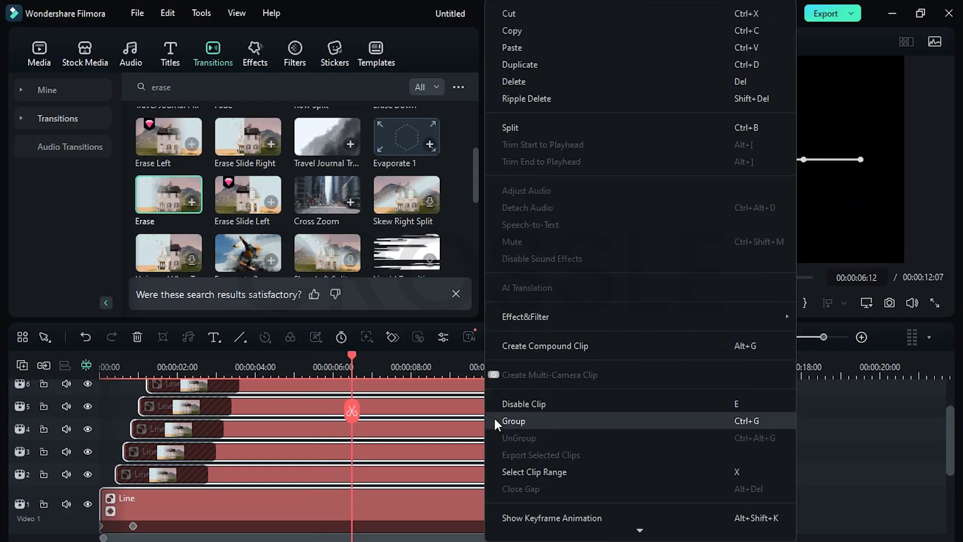
pyautogui.click(514, 343)
pyautogui.write('Li')
pyautogui.press('Return')
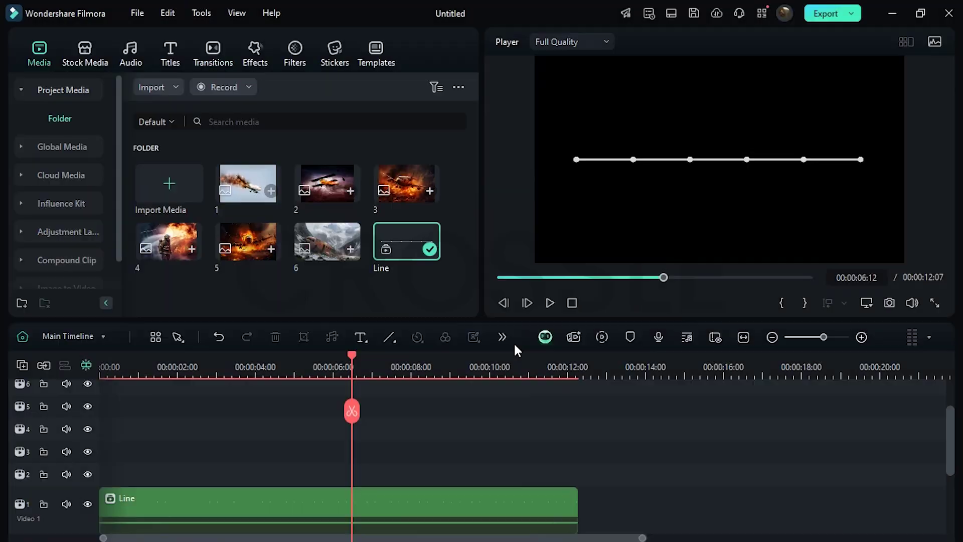
# Draw a short vertical line below the first dot, placed on track 2 lasting 9s 24f
pyautogui.click(393, 339)
pyautogui.click(404, 454)
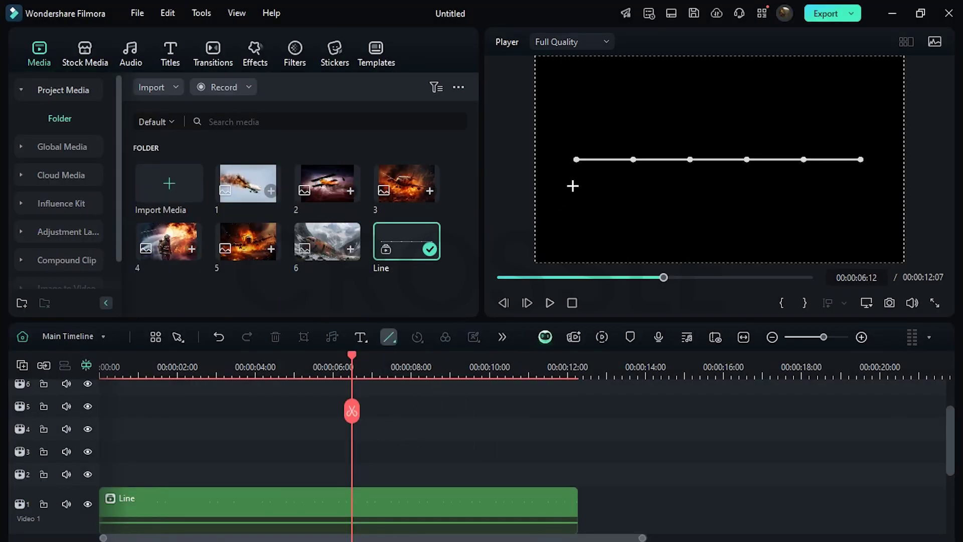
pyautogui.moveTo(577, 179); pyautogui.dragTo(579, 200)
pyautogui.moveTo(496, 385); pyautogui.dragTo(226, 472)
pyautogui.moveTo(291, 472); pyautogui.dragTo(487, 466)
# Set the vertical line's start style to Circle arrow and confirm
pyautogui.doubleClick(454, 472)
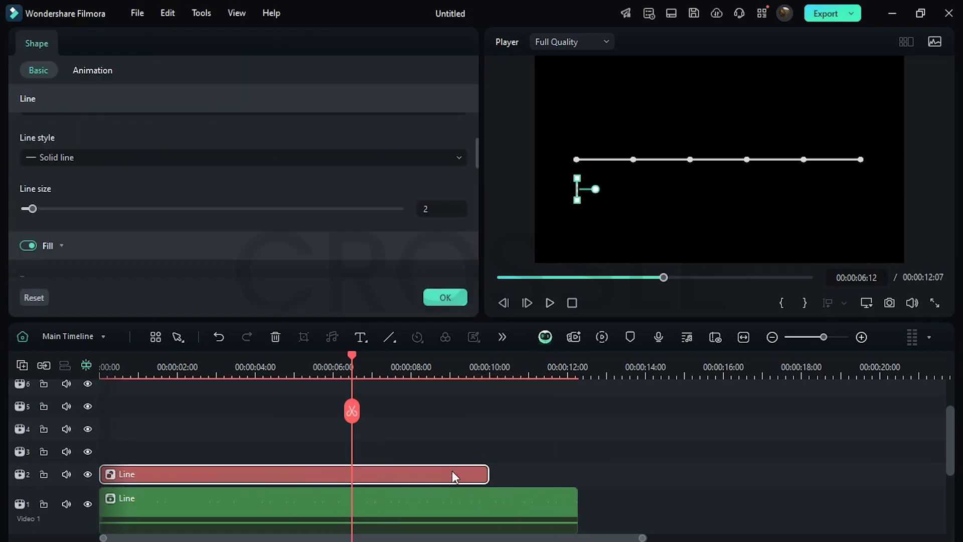
pyautogui.scroll(-3, 376, 236)
pyautogui.scroll(-3, 272, 217)
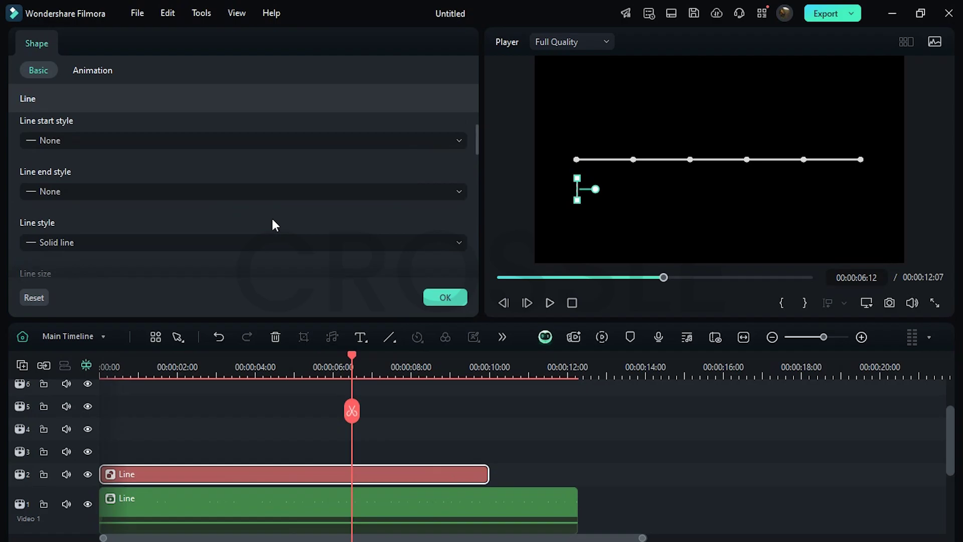
pyautogui.click(323, 140)
pyautogui.click(269, 235)
pyautogui.click(578, 194)
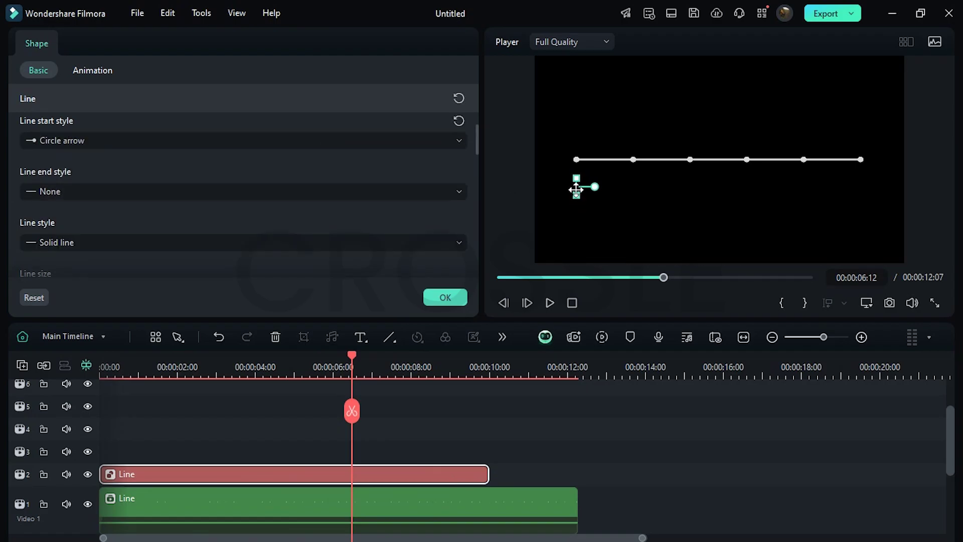
pyautogui.click(450, 299)
pyautogui.click(231, 64)
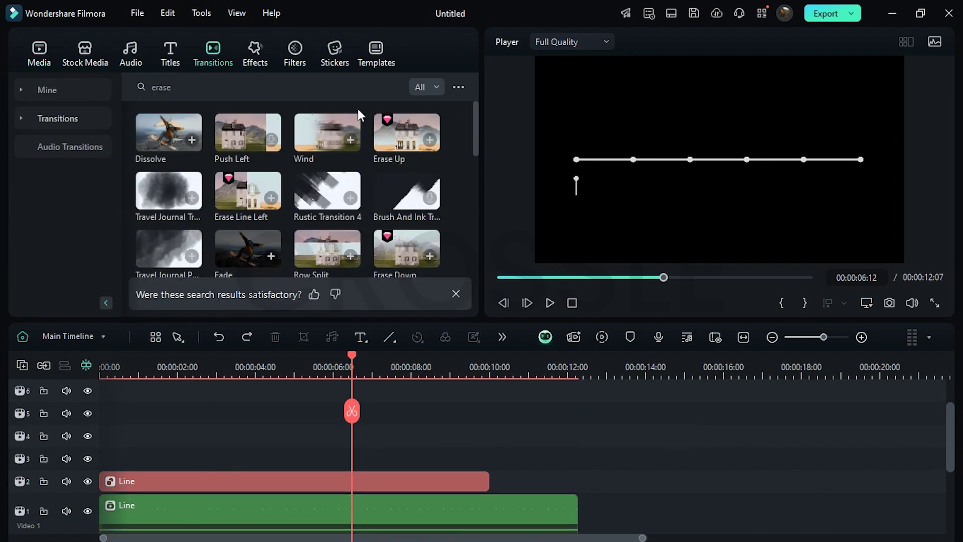
# Add an Erase Up transition to the short line with a shortened duration
pyautogui.moveTo(388, 143); pyautogui.dragTo(153, 483)
pyautogui.click(58, 98)
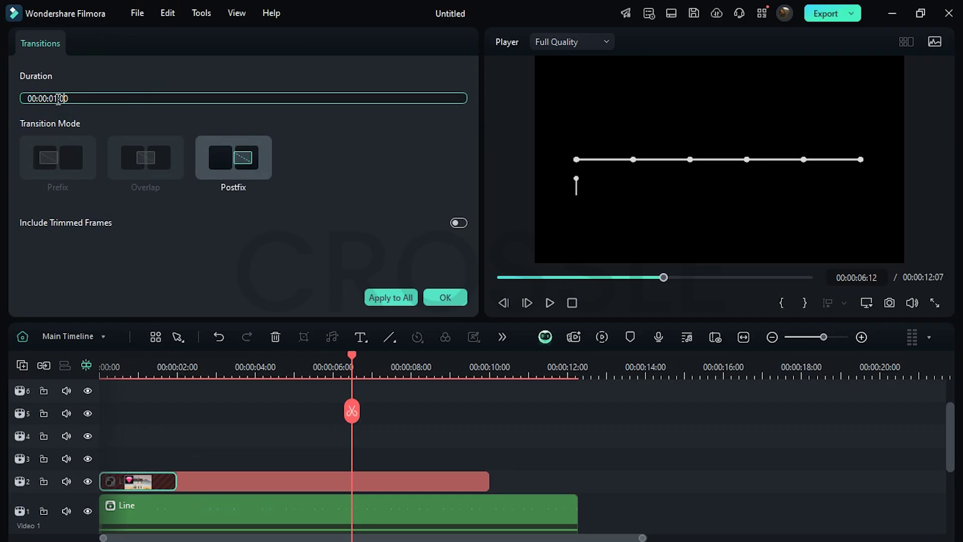
pyautogui.click(444, 298)
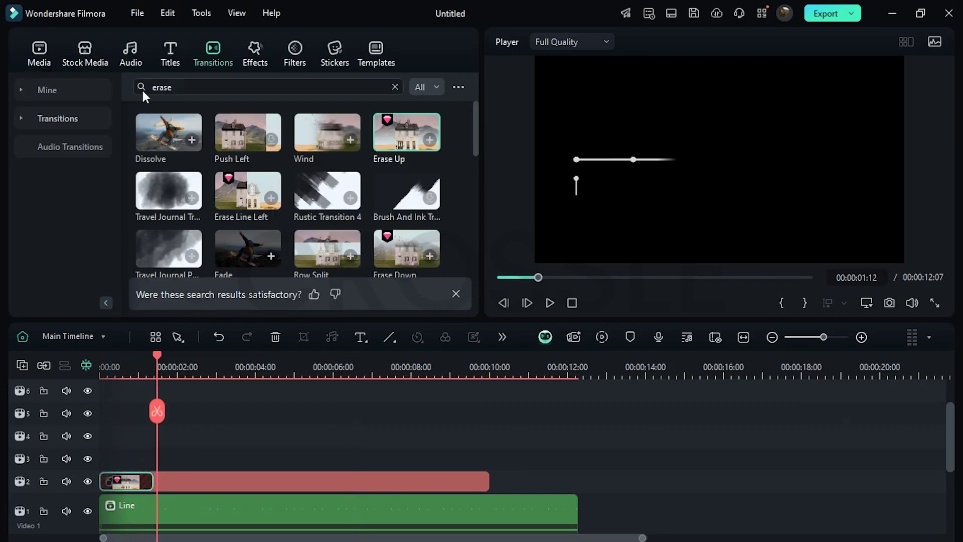
# Place crash image 1 on track 3 for ~10 seconds, fill the frame, and compound it as Image1
pyautogui.click(40, 50)
pyautogui.moveTo(178, 326); pyautogui.dragTo(98, 458)
pyautogui.moveTo(289, 466); pyautogui.dragTo(482, 462)
pyautogui.moveTo(564, 56); pyautogui.dragTo(534, 45)
pyautogui.moveTo(667, 108); pyautogui.dragTo(679, 100)
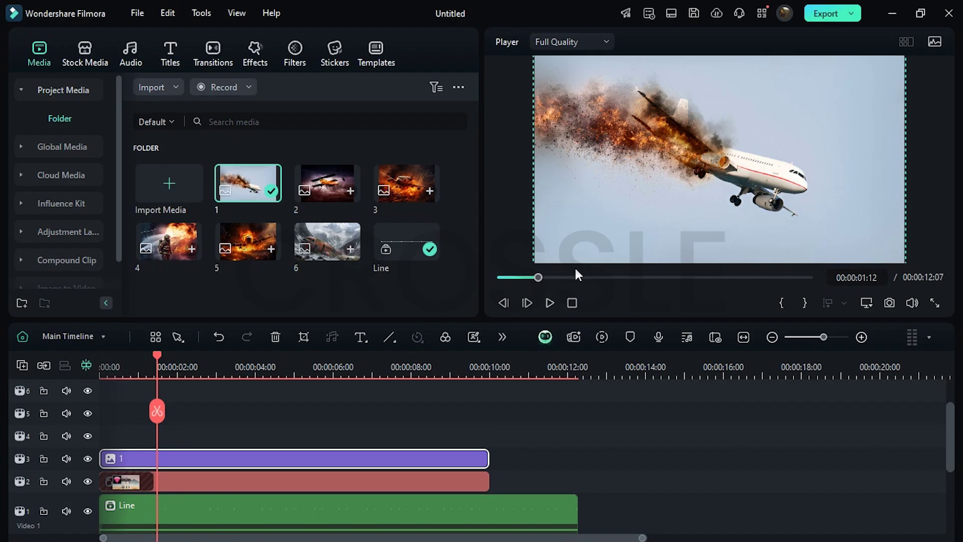
pyautogui.rightClick(403, 456)
pyautogui.click(435, 314)
pyautogui.write('Ima')
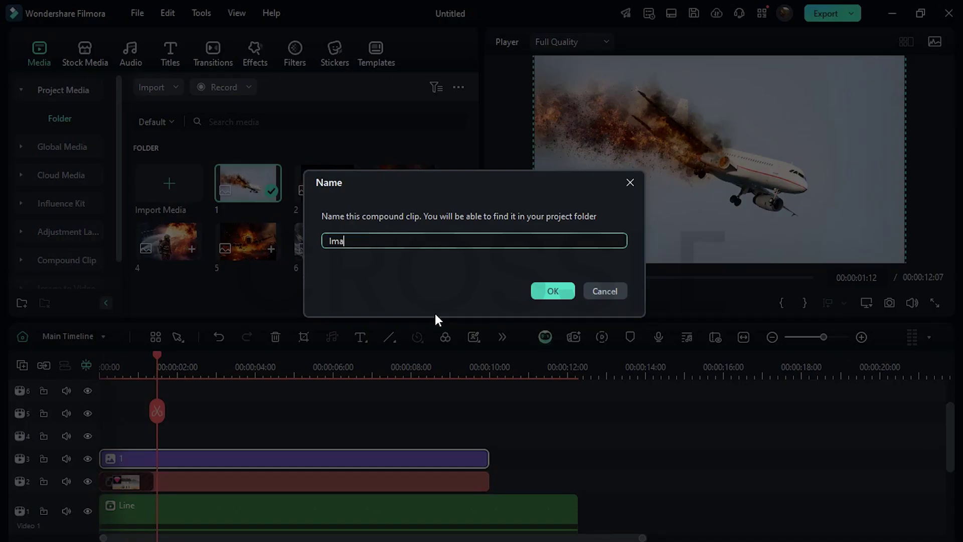
pyautogui.write('ge1')
pyautogui.press('Return')
pyautogui.click(261, 56)
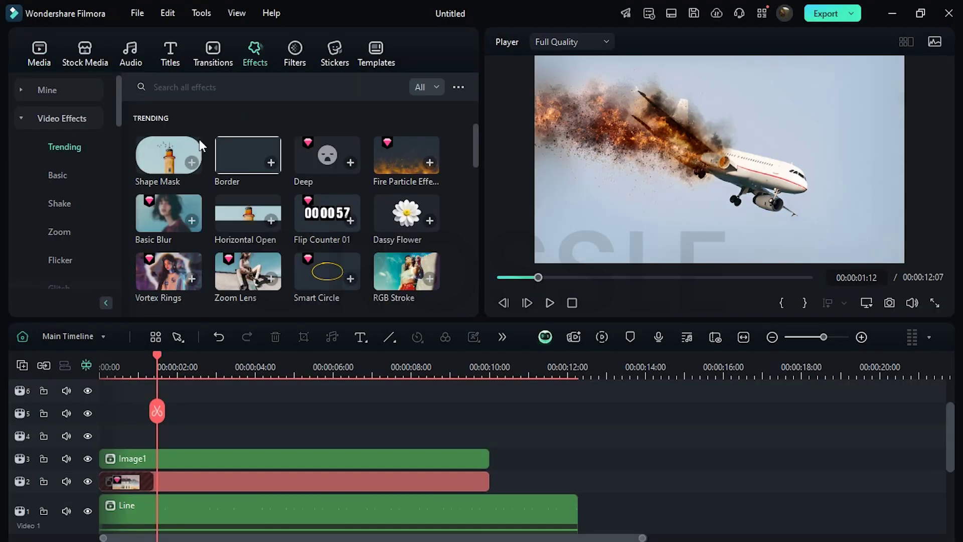
# Apply Shape Mask and Border effects to Image1, with a border size of 0.90
pyautogui.moveTo(152, 170); pyautogui.dragTo(120, 464)
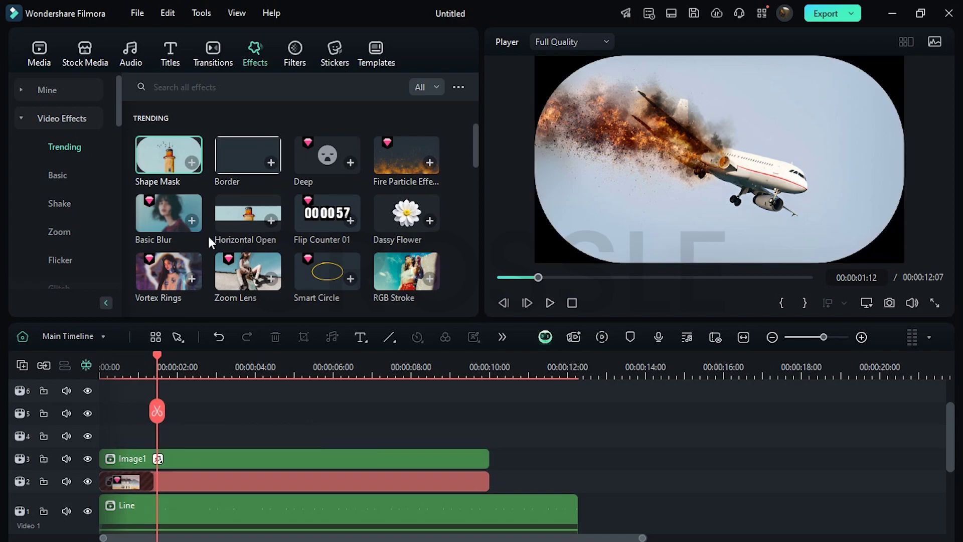
pyautogui.moveTo(231, 159); pyautogui.dragTo(151, 458)
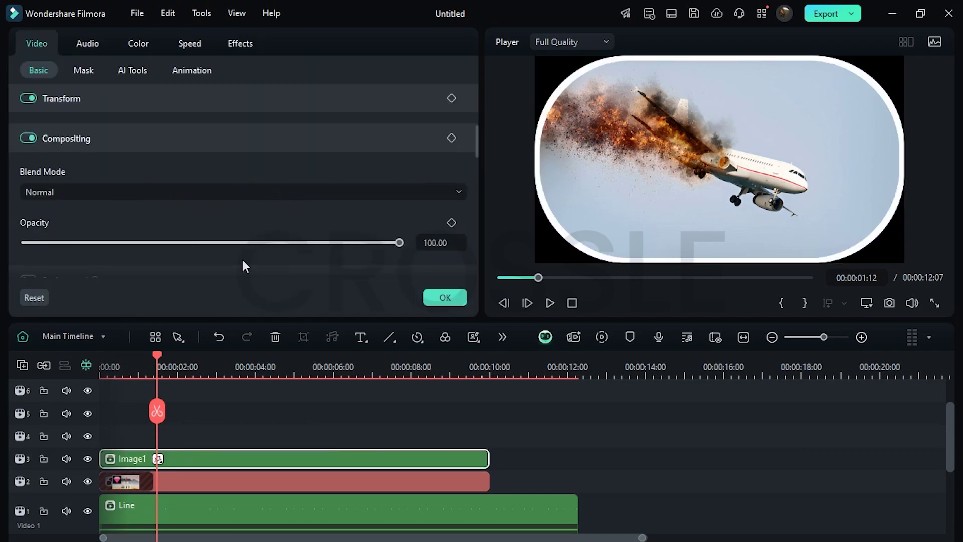
pyautogui.click(240, 44)
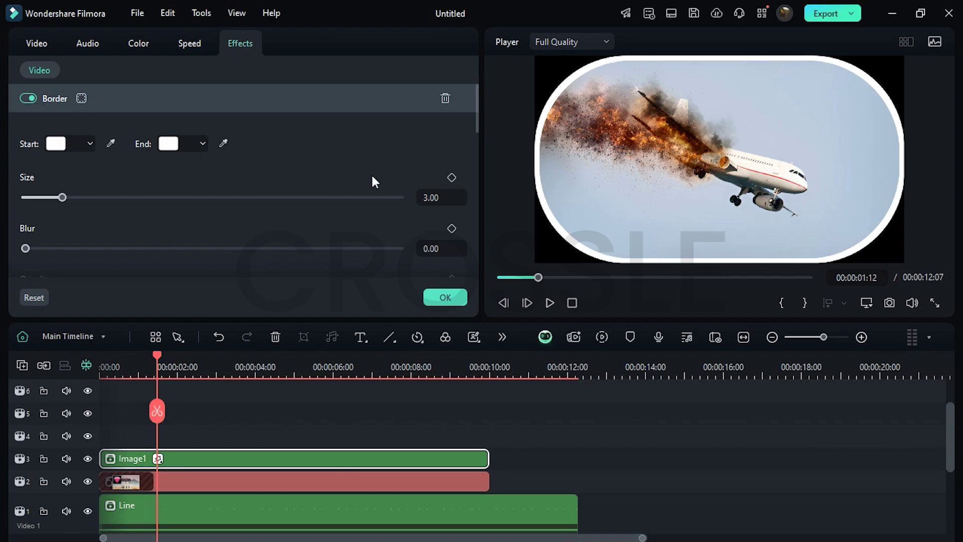
pyautogui.press('Return')
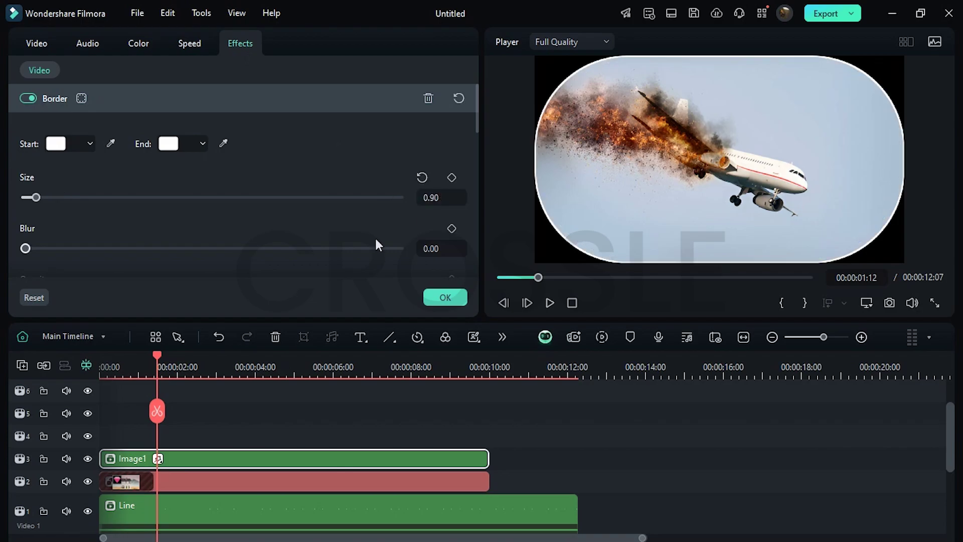
# Shape the mask with lower radius, width 0.30, height about 0.75 and X 0.10
pyautogui.scroll(-5, 375, 236)
pyautogui.moveTo(411, 232); pyautogui.dragTo(432, 236)
pyautogui.scroll(-4, 432, 235)
pyautogui.moveTo(432, 176); pyautogui.dragTo(423, 178)
pyautogui.moveTo(437, 227); pyautogui.dragTo(427, 225)
pyautogui.scroll(2, 424, 211)
pyautogui.moveTo(212, 159); pyautogui.dragTo(231, 159)
# Scale Image1 to 30% and position it at -799, -301 below the line's start
pyautogui.click(37, 43)
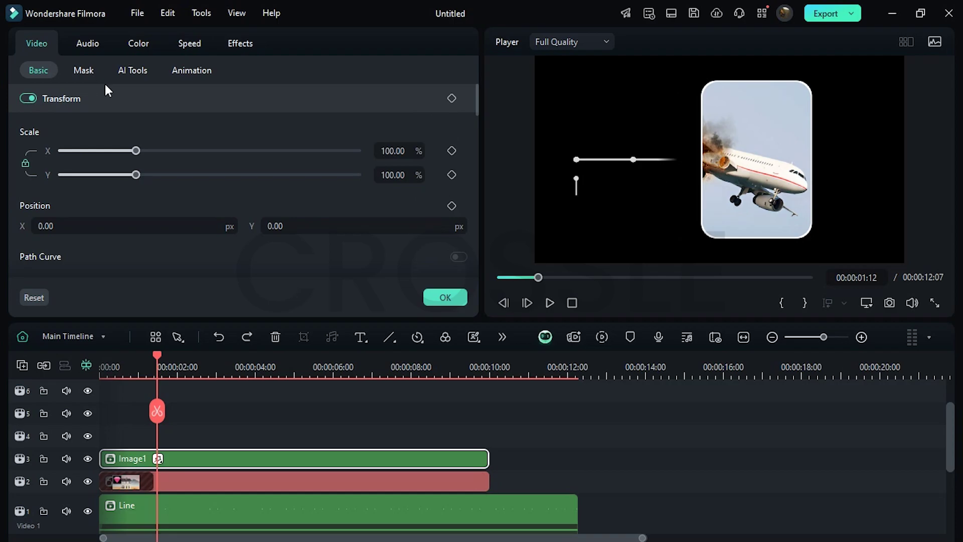
pyautogui.moveTo(137, 152); pyautogui.dragTo(91, 154)
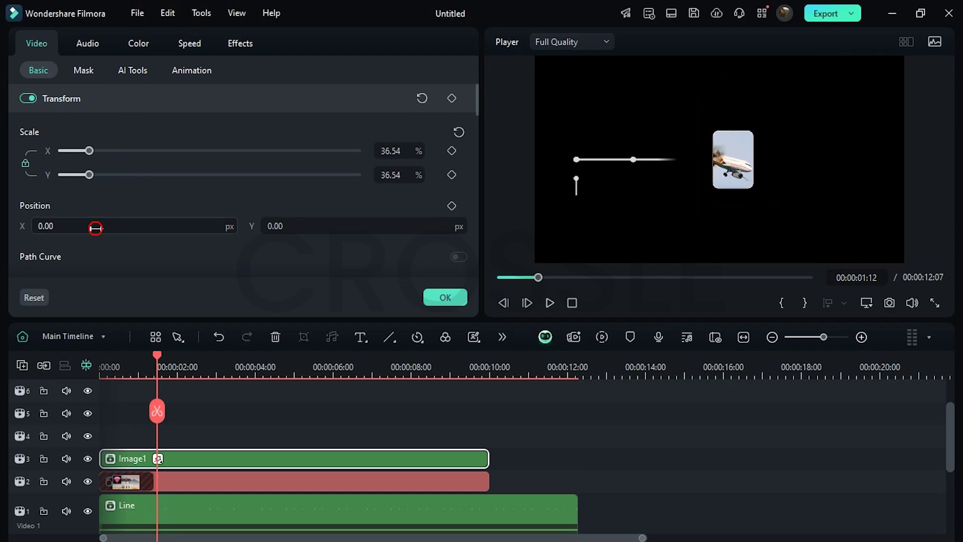
pyautogui.moveTo(96, 228); pyautogui.dragTo(96, 227)
pyautogui.moveTo(278, 228); pyautogui.dragTo(291, 230)
pyautogui.write('30')
pyautogui.press('Return')
pyautogui.moveTo(156, 228); pyautogui.dragTo(159, 229)
# Add a 30% scale keyframe and set the scale to 0 at the clip's start
pyautogui.moveTo(157, 356); pyautogui.dragTo(118, 360)
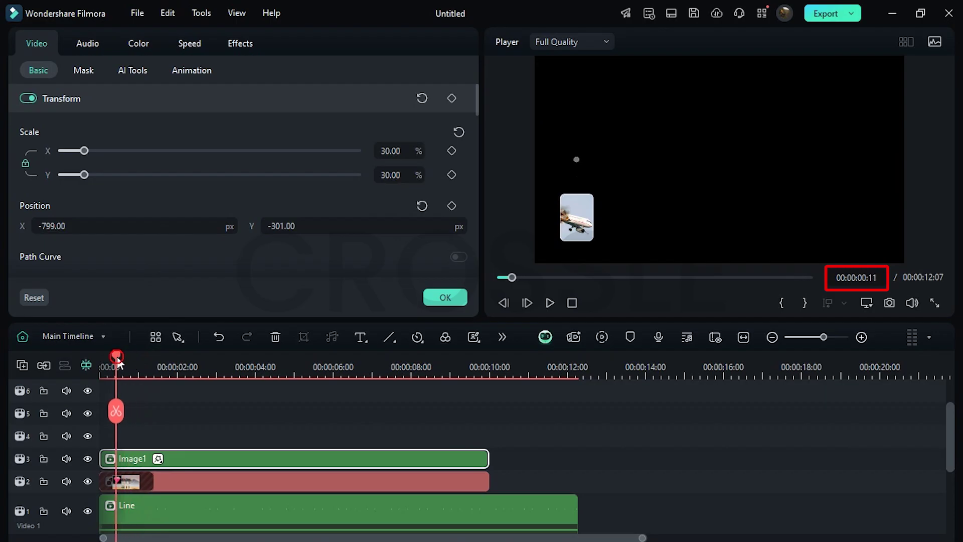
pyautogui.click(451, 152)
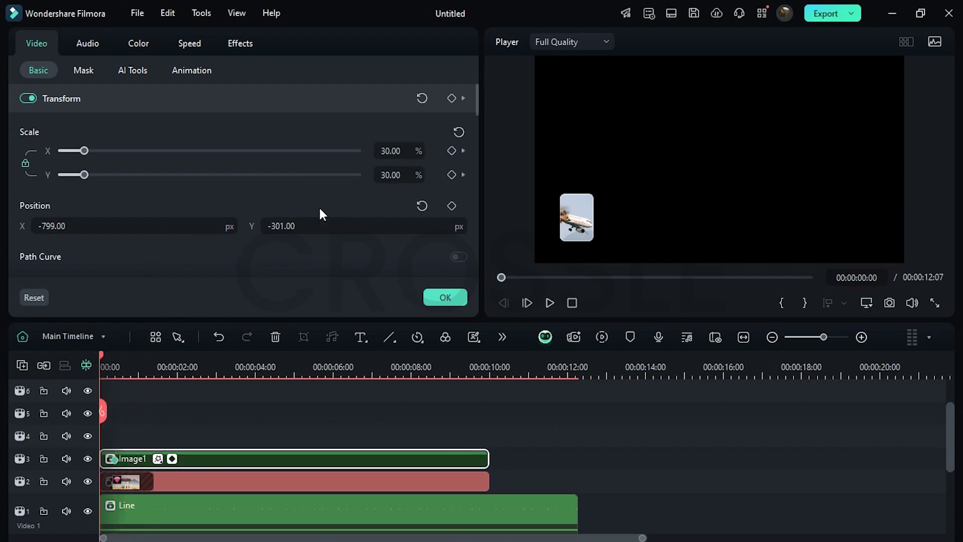
pyautogui.moveTo(384, 150); pyautogui.dragTo(384, 150)
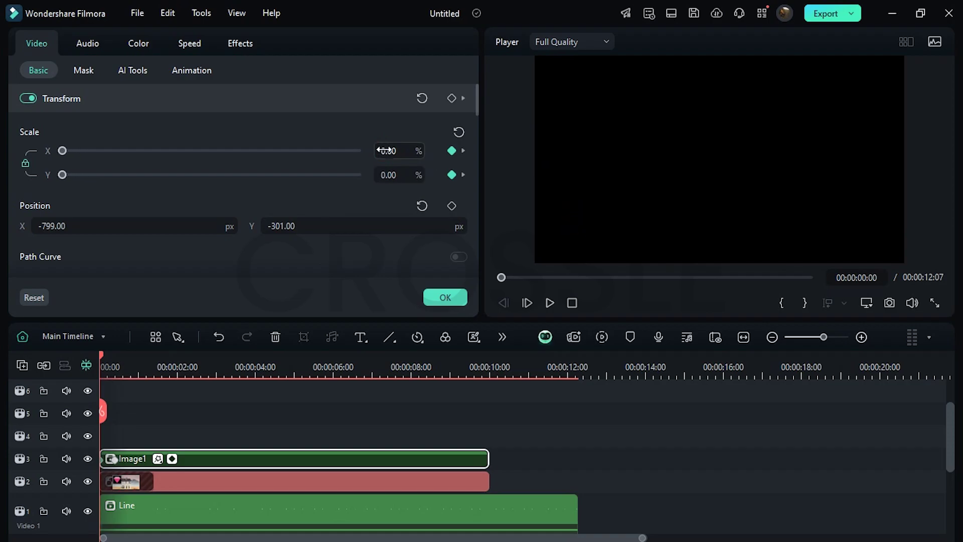
# Add a Default Title on track 4 and change its text to '2009'
pyautogui.click(446, 298)
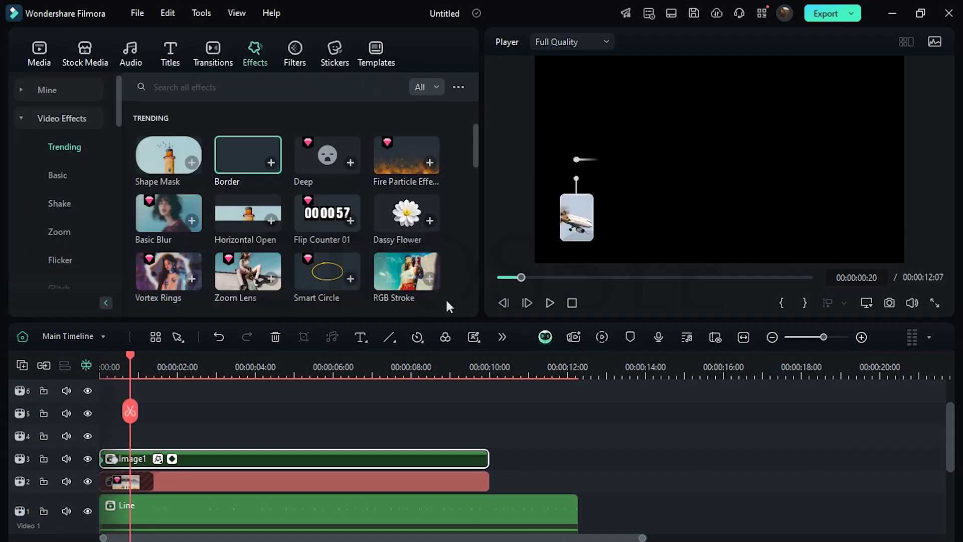
pyautogui.click(171, 55)
pyautogui.moveTo(167, 126); pyautogui.dragTo(196, 441)
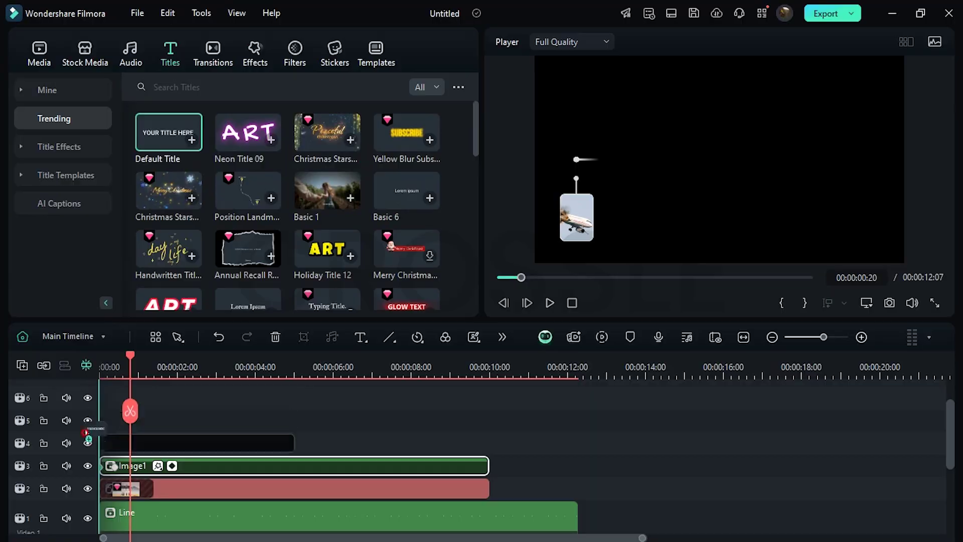
pyautogui.doubleClick(196, 442)
pyautogui.click(722, 133)
pyautogui.hotkey('ctrl', 'a')
pyautogui.write('2009')
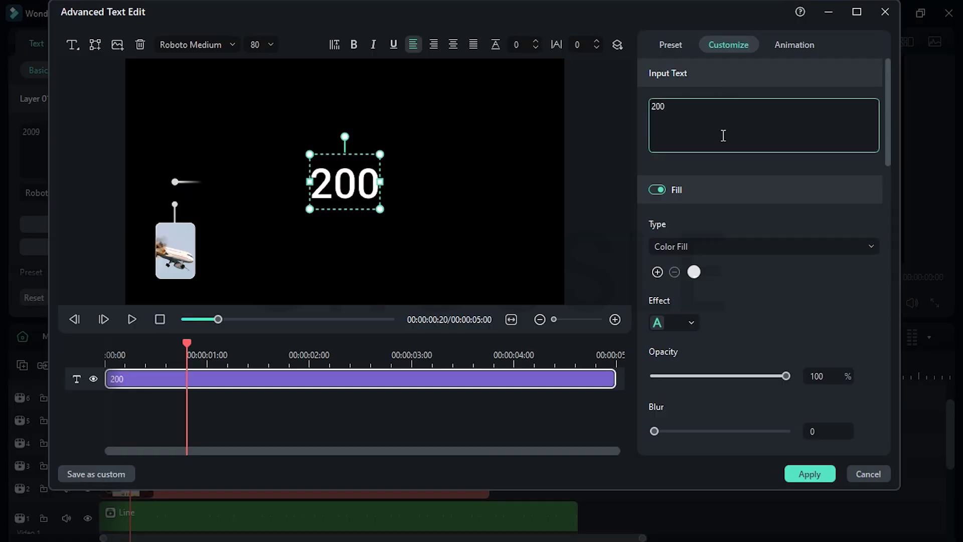
# Set the 2009 title's font to Montserrat Bold at size 24
pyautogui.click(190, 45)
pyautogui.write('mont')
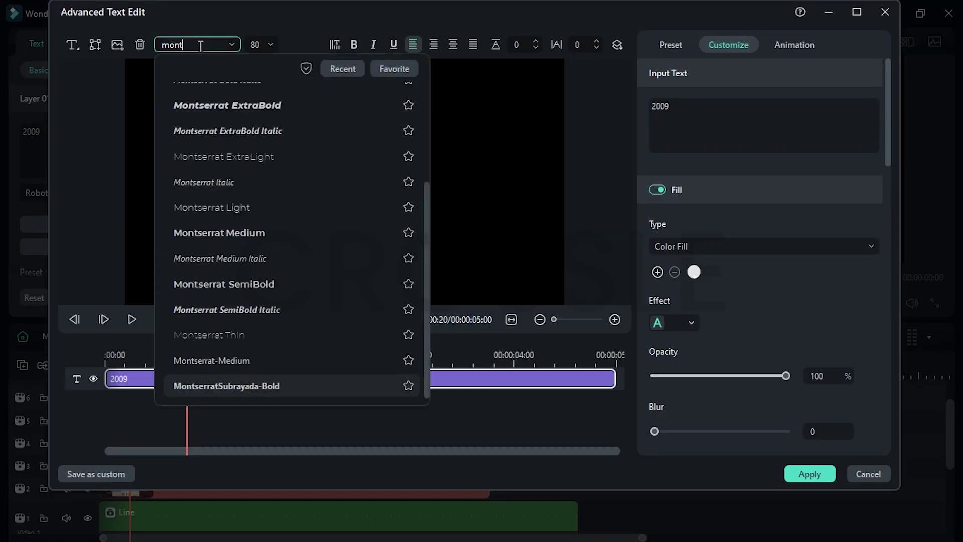
pyautogui.click(226, 112)
pyautogui.write('24')
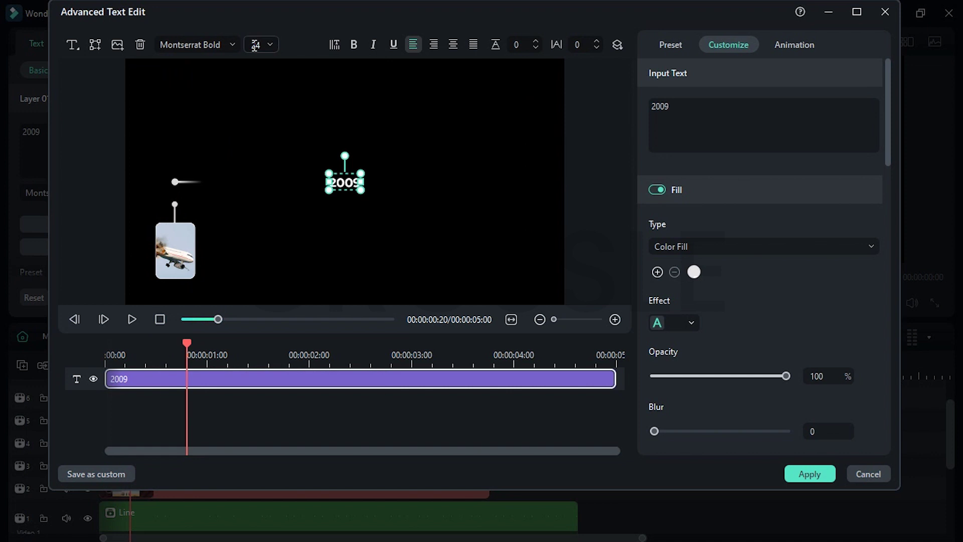
# Give 2009 a 0.60 s round-zoom entrance above the card, then duplicate it onto track 5
pyautogui.click(791, 46)
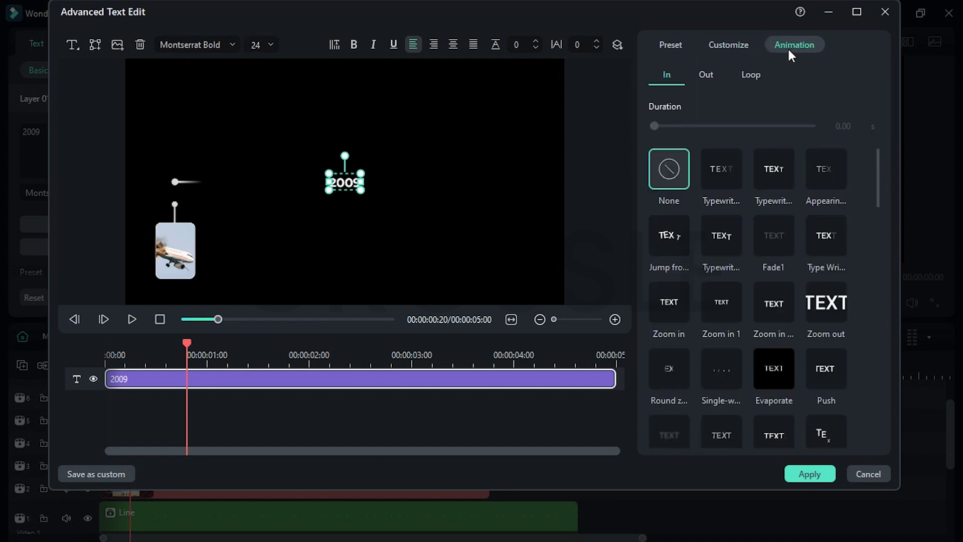
pyautogui.click(660, 365)
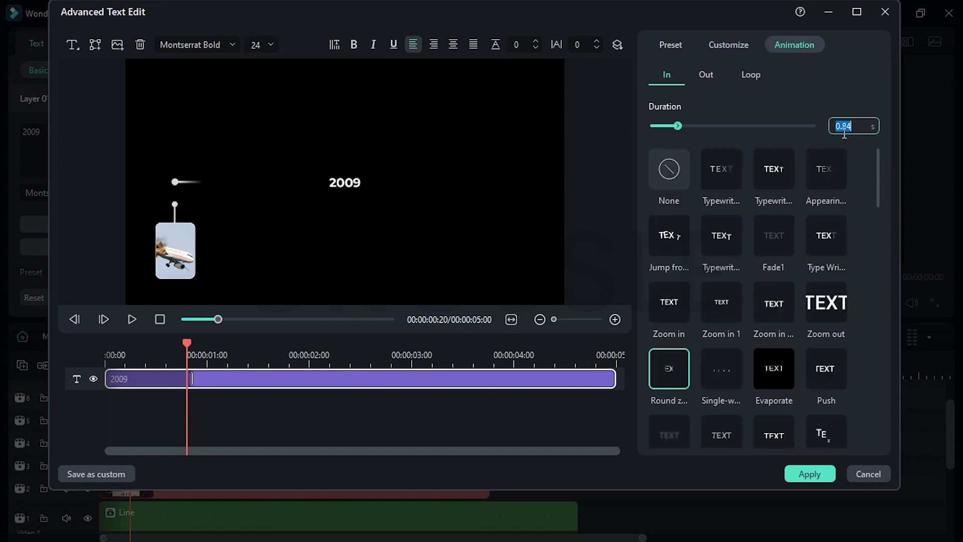
pyautogui.write('.6')
pyautogui.press('Return')
pyautogui.moveTo(353, 185); pyautogui.dragTo(185, 192)
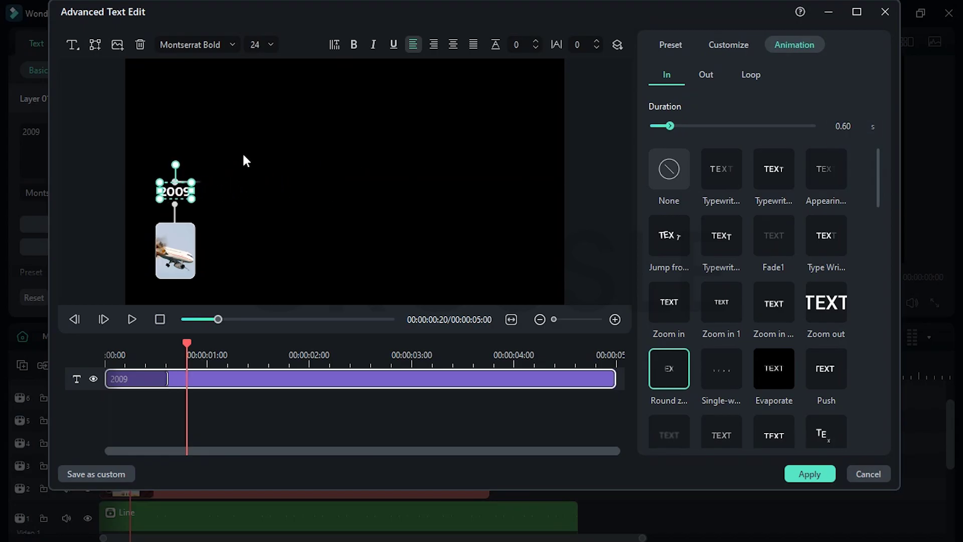
pyautogui.click(160, 320)
pyautogui.press('space')
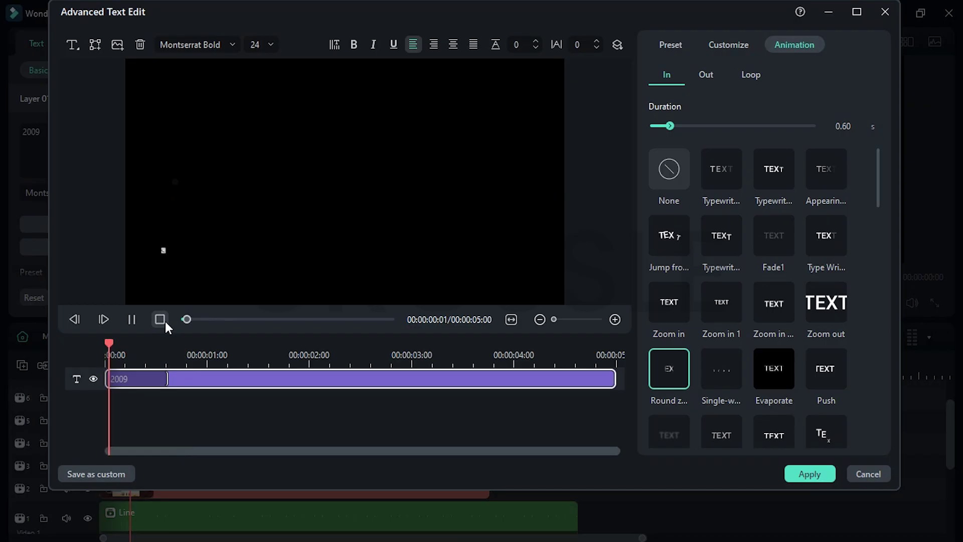
pyautogui.press('space')
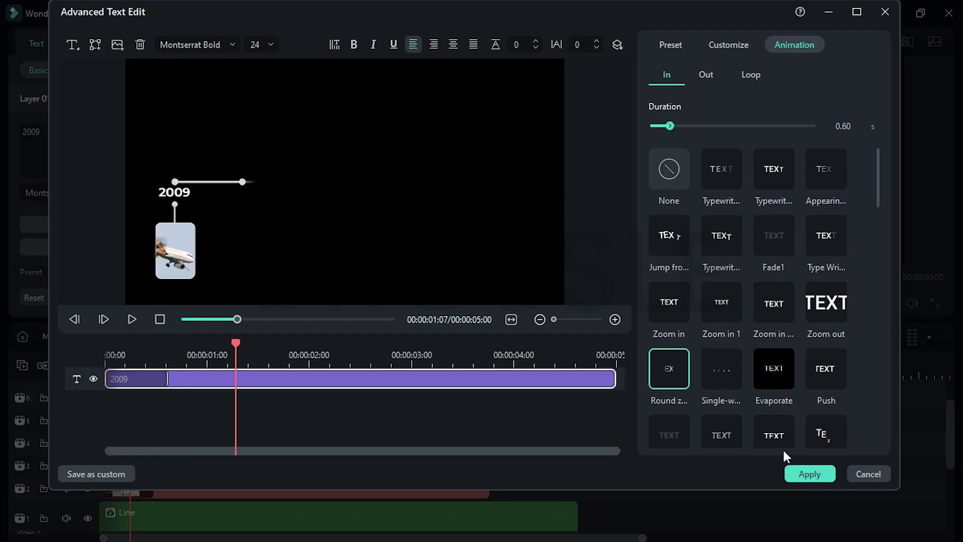
pyautogui.click(808, 472)
pyautogui.moveTo(263, 446); pyautogui.dragTo(253, 421)
# Retype the copied 2009 title as a three-line 'Air France / Flight 447 Crashes / Over' caption
pyautogui.click(199, 367)
pyautogui.click(148, 166)
pyautogui.press('BackSpace')
pyautogui.press('BackSpace')
pyautogui.press('BackSpace')
pyautogui.press('BackSpace')
pyautogui.write('Air France')
pyautogui.press('Return')
pyautogui.write('Flight 447 Crashes')
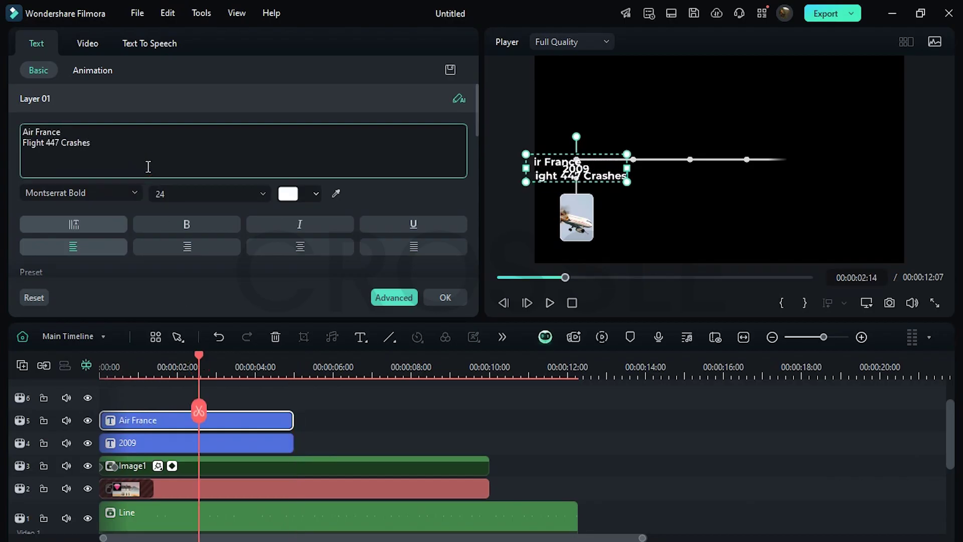
pyautogui.press('Return')
pyautogui.write('Over A')
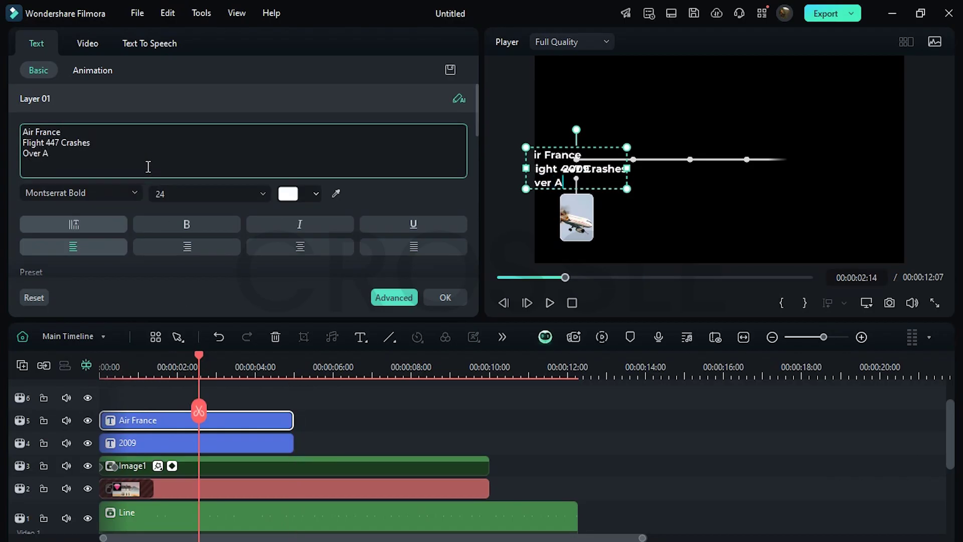
# Make the caption centred, italic, size 11, and move it above the line, clear of 2009
pyautogui.click(277, 248)
pyautogui.click(293, 226)
pyautogui.click(209, 195)
pyautogui.write('11')
pyautogui.moveTo(558, 175); pyautogui.dragTo(558, 152)
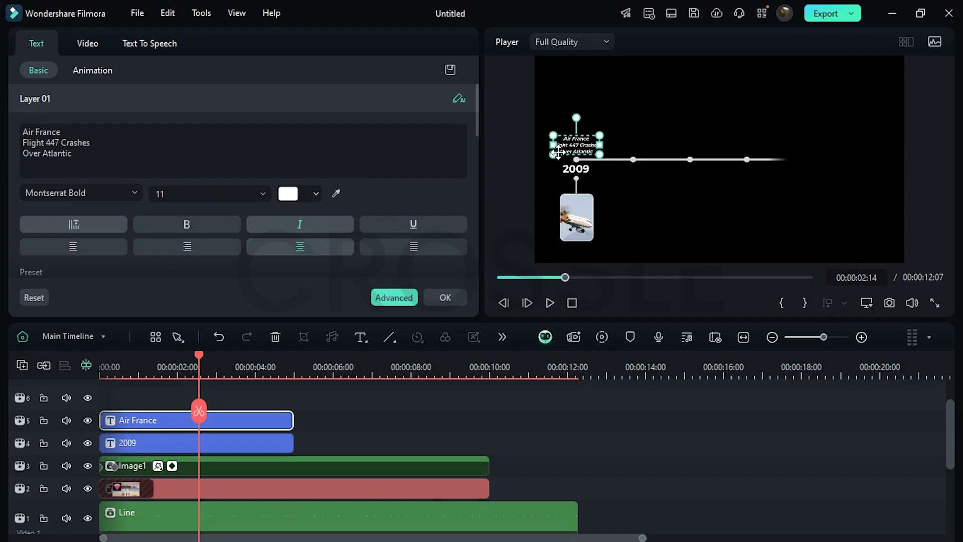
# Extend both titles to about ten seconds and play the preview from the start
pyautogui.click(625, 147)
pyautogui.moveTo(335, 407); pyautogui.dragTo(486, 442)
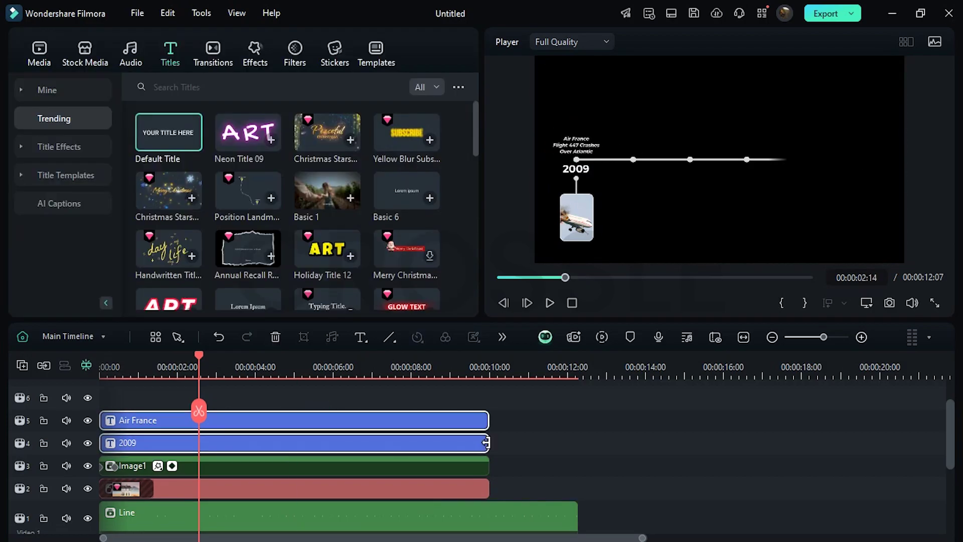
pyautogui.click(573, 304)
pyautogui.press('space')
pyautogui.press('space')
# Copy the red connector clip from track 2 and paste it onto track 6
pyautogui.moveTo(158, 357); pyautogui.dragTo(125, 364)
pyautogui.click(193, 487)
pyautogui.hotkey('ctrl', 'c')
pyautogui.hotkey('ctrl', 'v')
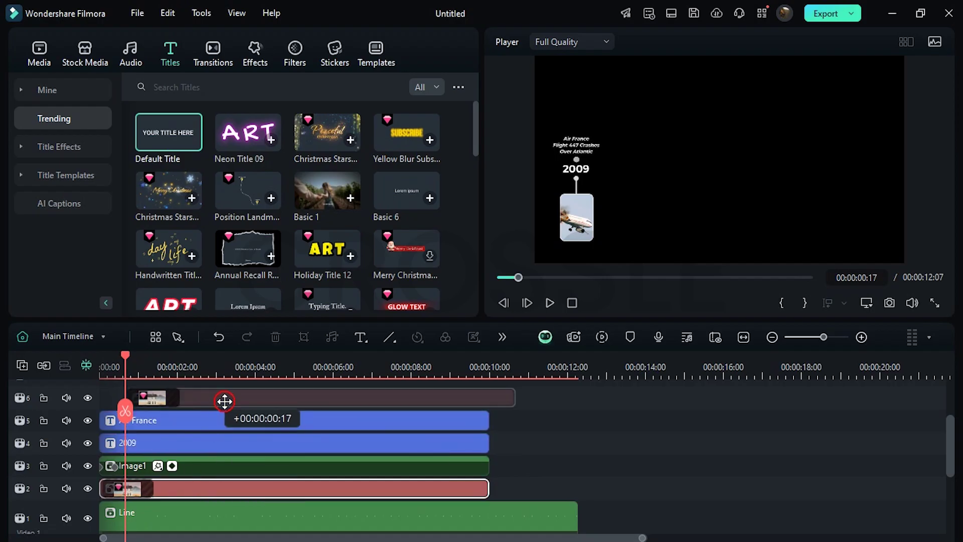
pyautogui.click(223, 399)
# Set the connector copy to X -450.57, Y 157.09, rotation -90°; duplicate both titles onto new tracks
pyautogui.click(243, 374)
pyautogui.doubleClick(265, 404)
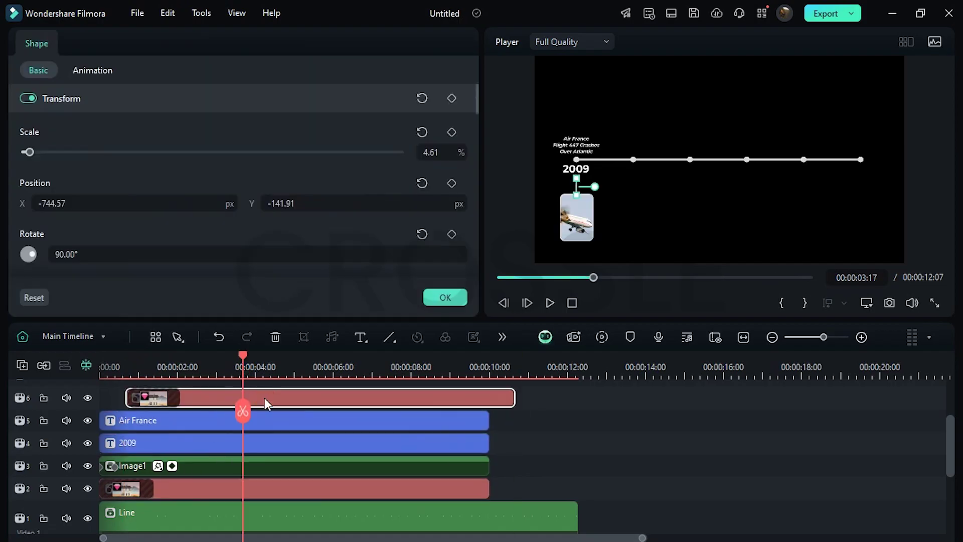
pyautogui.moveTo(115, 203); pyautogui.dragTo(115, 203)
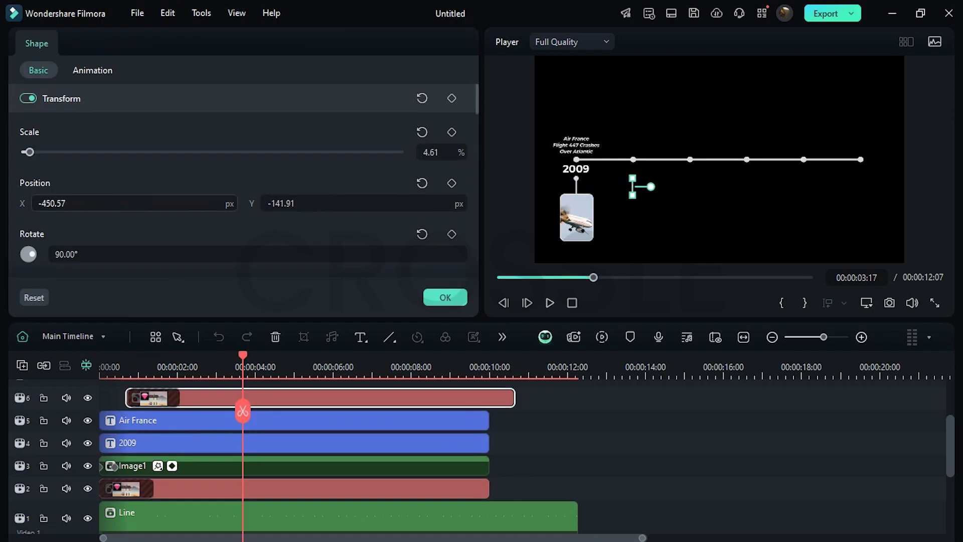
pyautogui.moveTo(281, 204); pyautogui.dragTo(289, 205)
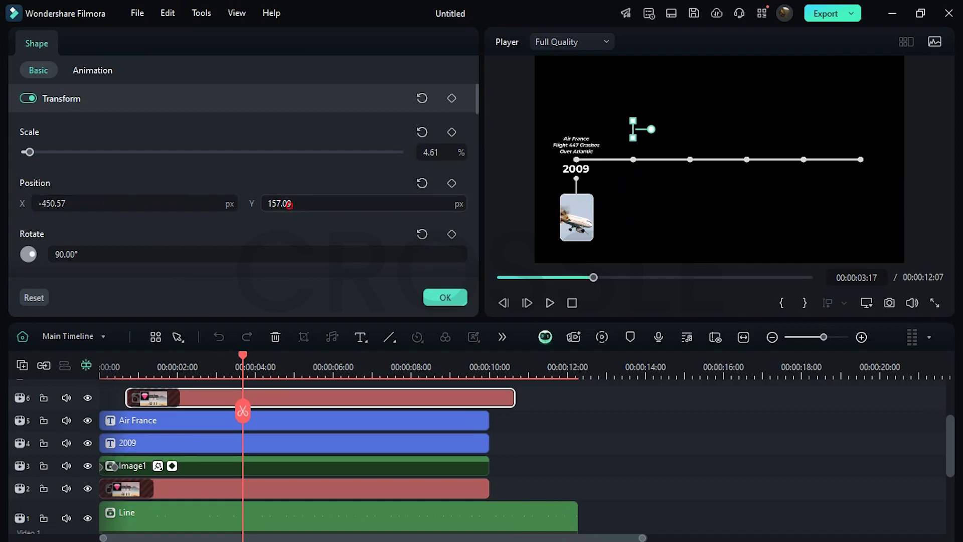
pyautogui.click(262, 251)
pyautogui.write('-90')
pyautogui.press('Return')
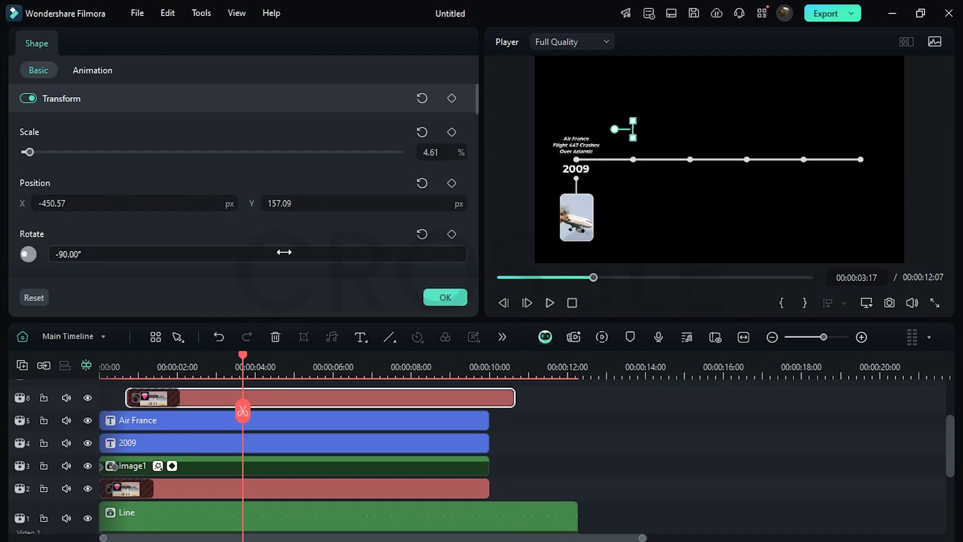
pyautogui.click(682, 109)
pyautogui.moveTo(580, 426); pyautogui.dragTo(468, 469)
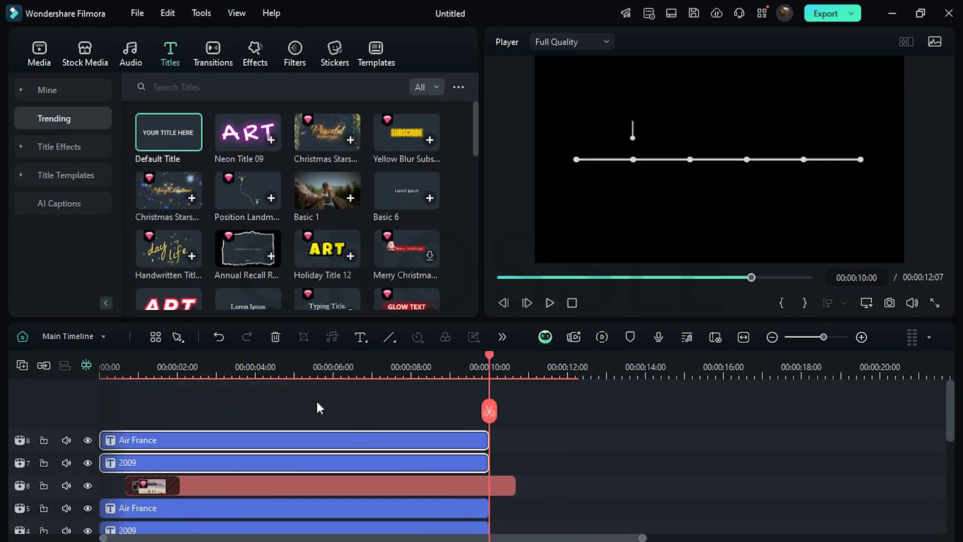
# Move the 2009 title copy to X 298, Y 105 above the second dot and change it to 2014
pyautogui.click(296, 378)
pyautogui.click(313, 465)
pyautogui.moveTo(115, 224); pyautogui.dragTo(115, 225)
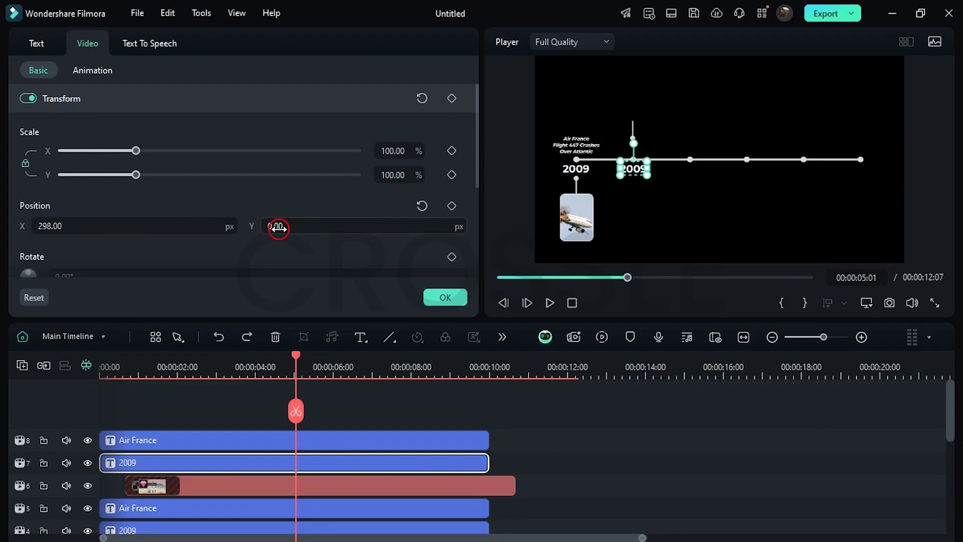
pyautogui.moveTo(278, 229); pyautogui.dragTo(278, 228)
pyautogui.click(36, 43)
pyautogui.click(96, 147)
pyautogui.press('BackSpace')
pyautogui.press('BackSpace')
pyautogui.write('14')
pyautogui.click(676, 131)
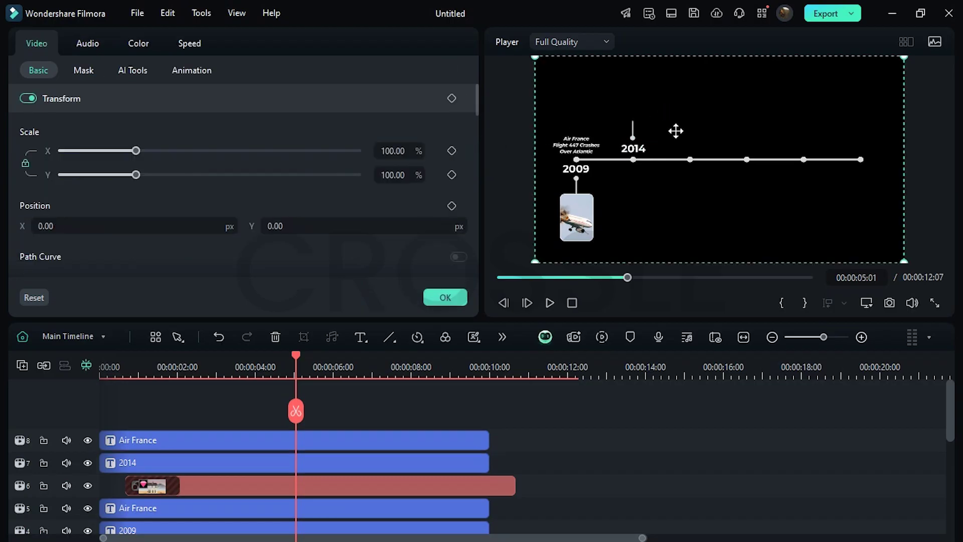
# Slide the copied Air France caption under the 2014 point, below the line
pyautogui.click(634, 132)
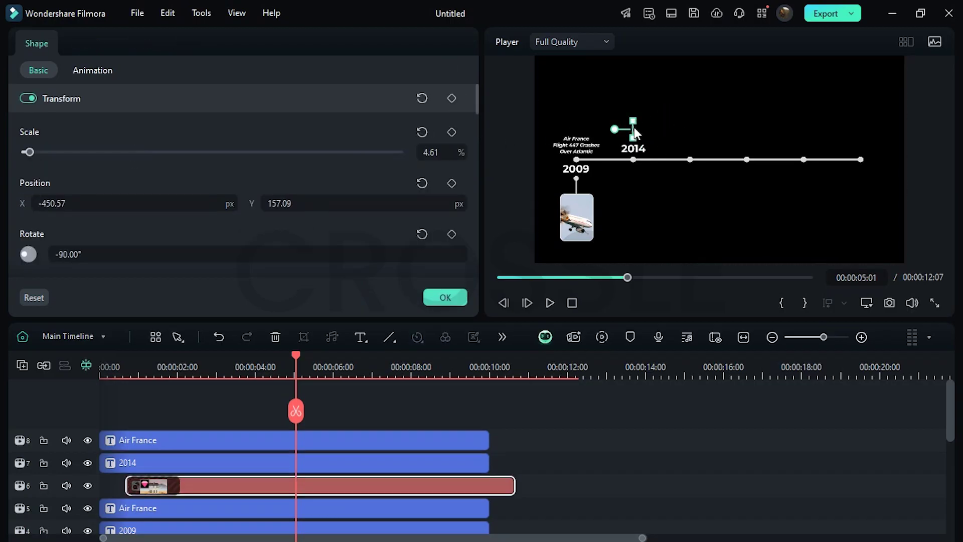
pyautogui.click(646, 139)
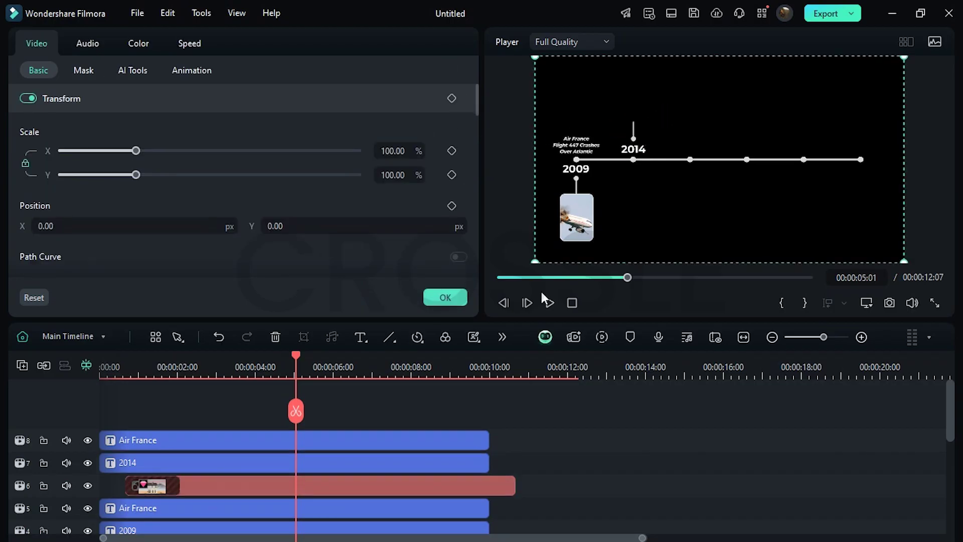
pyautogui.click(358, 440)
pyautogui.moveTo(183, 226); pyautogui.dragTo(191, 225)
pyautogui.moveTo(298, 232); pyautogui.dragTo(296, 227)
# Retype the caption as 'Malyasia Airlines Flight MH370 Vanishes Mid-Air' and move the 2014 title up a track
pyautogui.click(36, 43)
pyautogui.click(151, 161)
pyautogui.hotkey('ctrl', 'a')
pyautogui.write('Malyasia Ai')
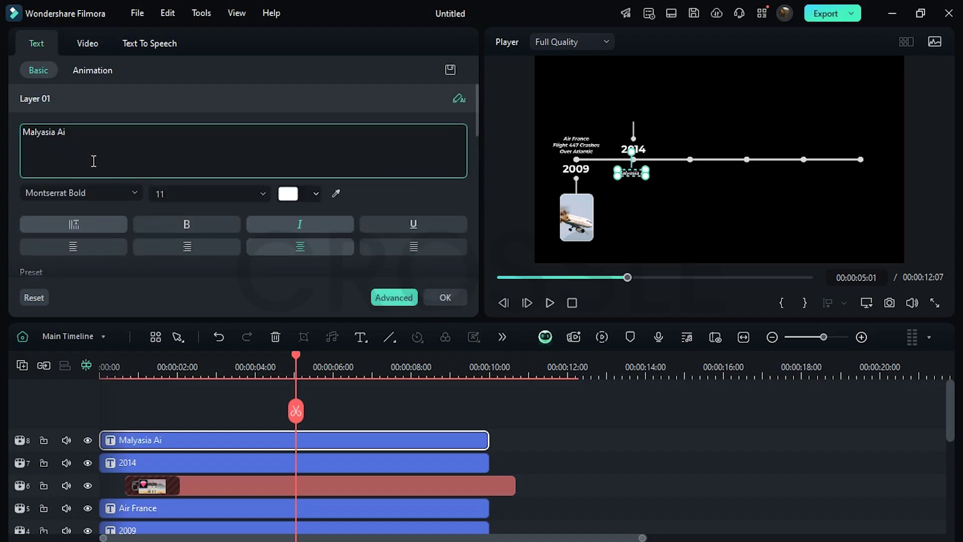
pyautogui.write('rlines')
pyautogui.press('Return')
pyautogui.write('Flight MH370')
pyautogui.press('Return')
pyautogui.write('Vanishes Mid-Air')
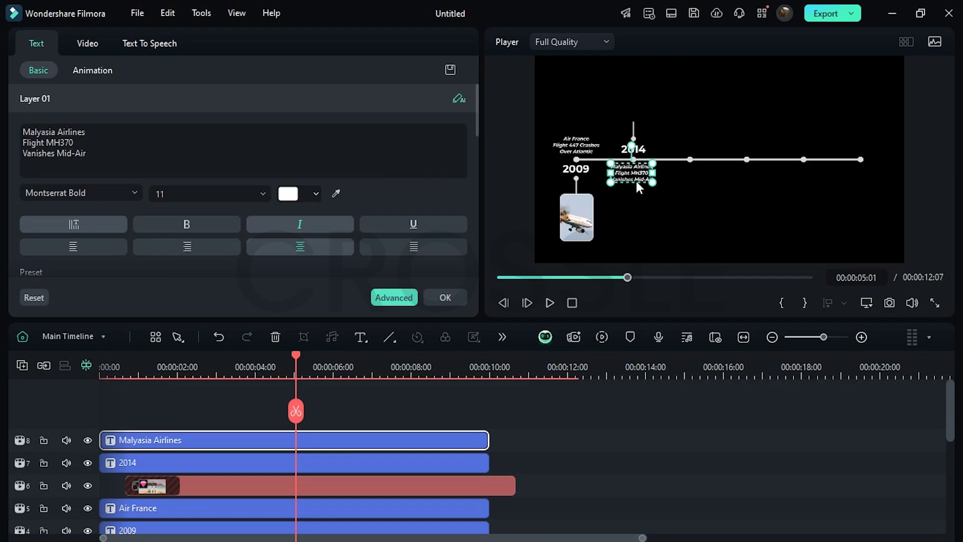
pyautogui.moveTo(472, 462); pyautogui.dragTo(498, 440)
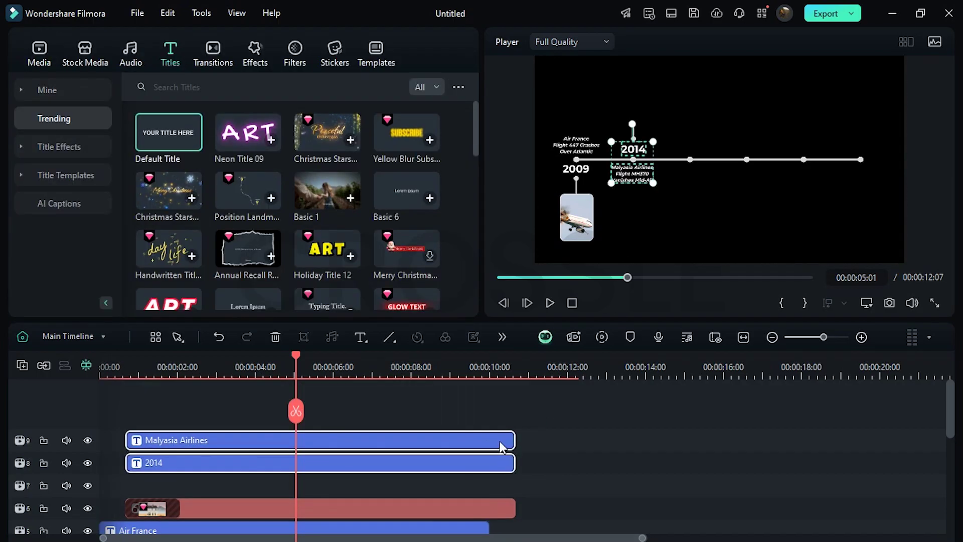
# Add the firefighter image to track 7, extend it to about ten seconds, and enlarge it
pyautogui.click(40, 56)
pyautogui.moveTo(168, 230); pyautogui.dragTo(230, 484)
pyautogui.moveTo(318, 486); pyautogui.dragTo(515, 486)
pyautogui.moveTo(567, 56); pyautogui.dragTo(537, 68)
pyautogui.moveTo(744, 120); pyautogui.dragTo(789, 125)
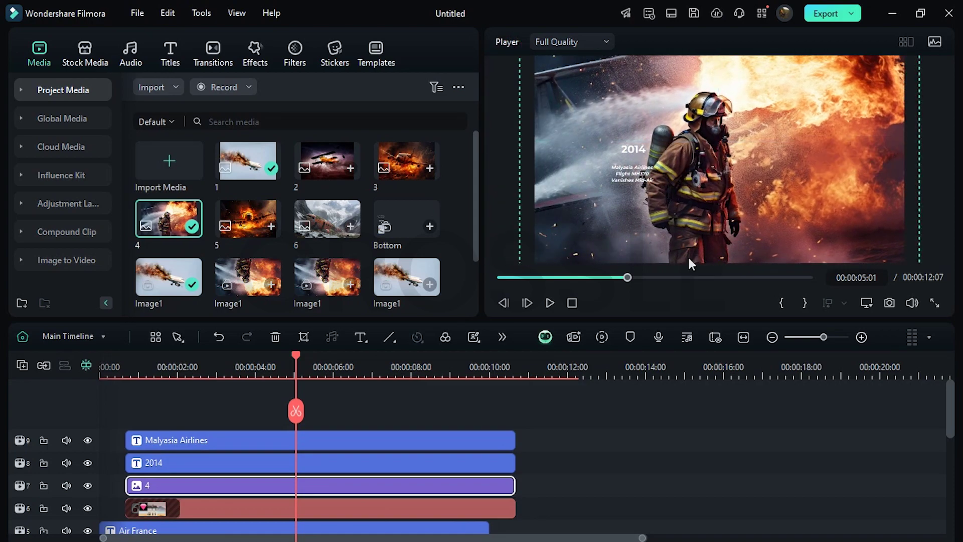
# Turn the firefighter clip into a compound clip named image2
pyautogui.rightClick(454, 487)
pyautogui.click(482, 312)
pyautogui.write('image2')
pyautogui.press('Return')
pyautogui.scroll(-4, 576, 447)
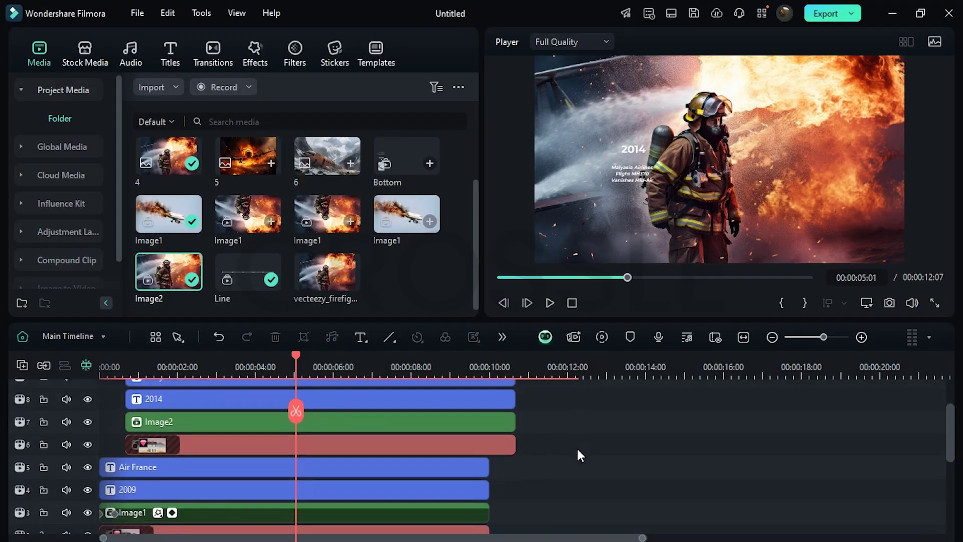
# Copy Image1's effects and paste them onto Image2
pyautogui.rightClick(442, 486)
pyautogui.moveTo(480, 334)
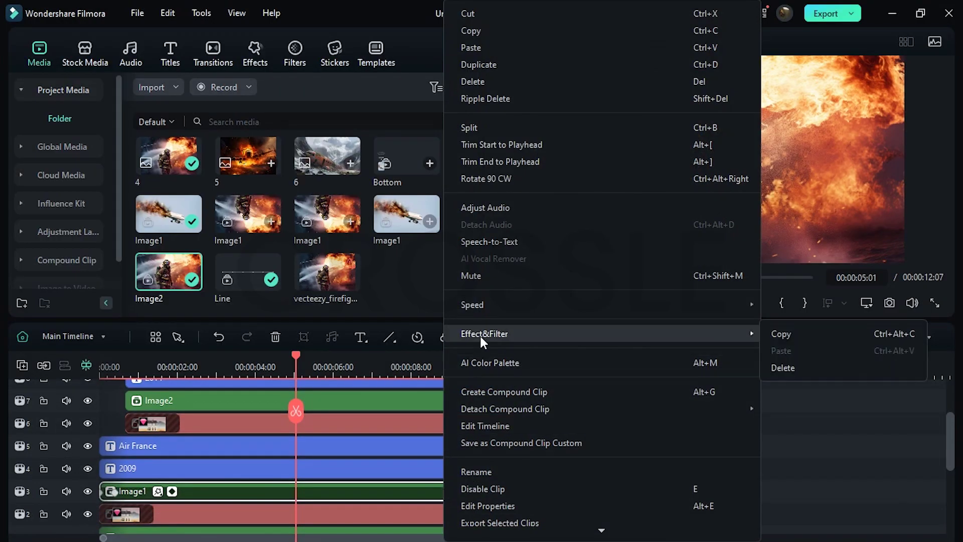
pyautogui.click(776, 335)
pyautogui.rightClick(460, 402)
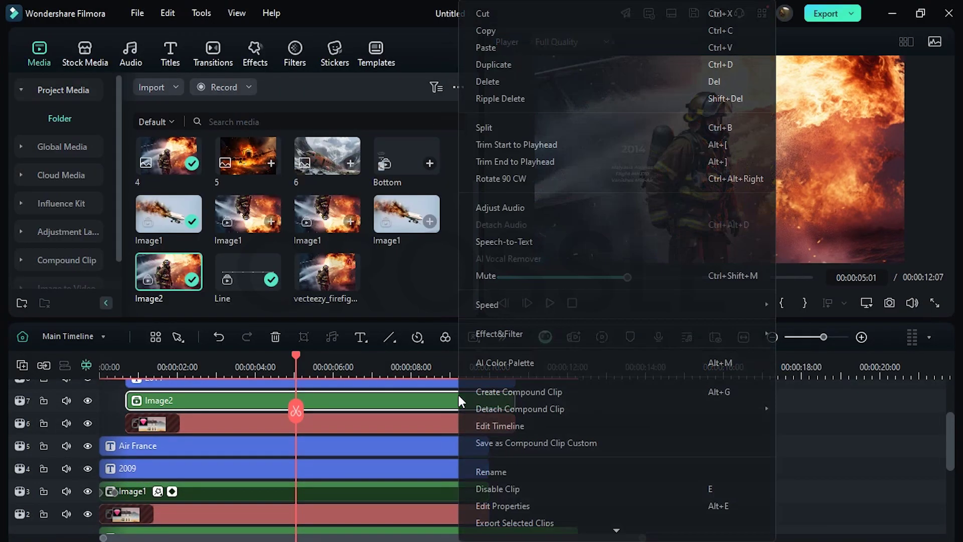
pyautogui.moveTo(760, 333)
pyautogui.click(780, 352)
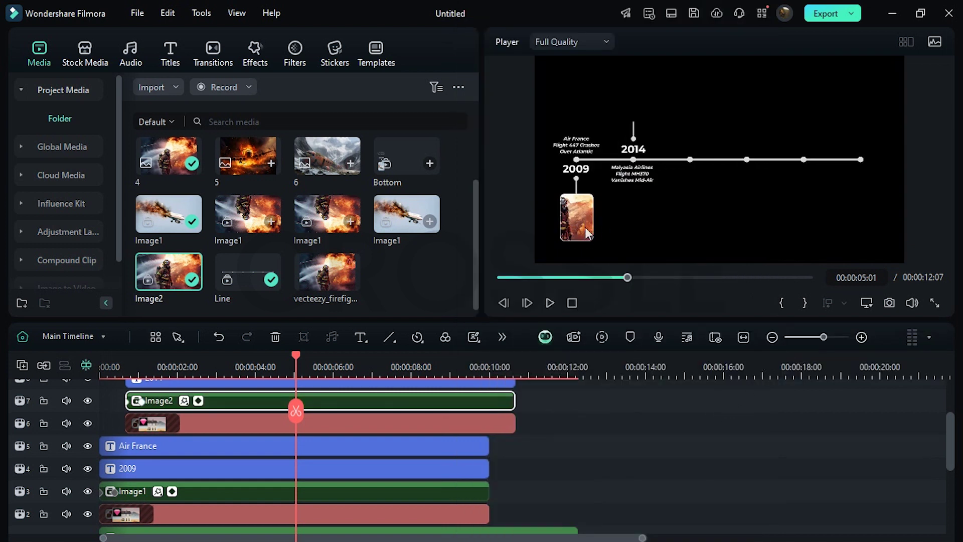
# Zero Image2's effect offset and position it at X -446, Y 125 above the 2014 label
pyautogui.doubleClick(356, 400)
pyautogui.click(239, 44)
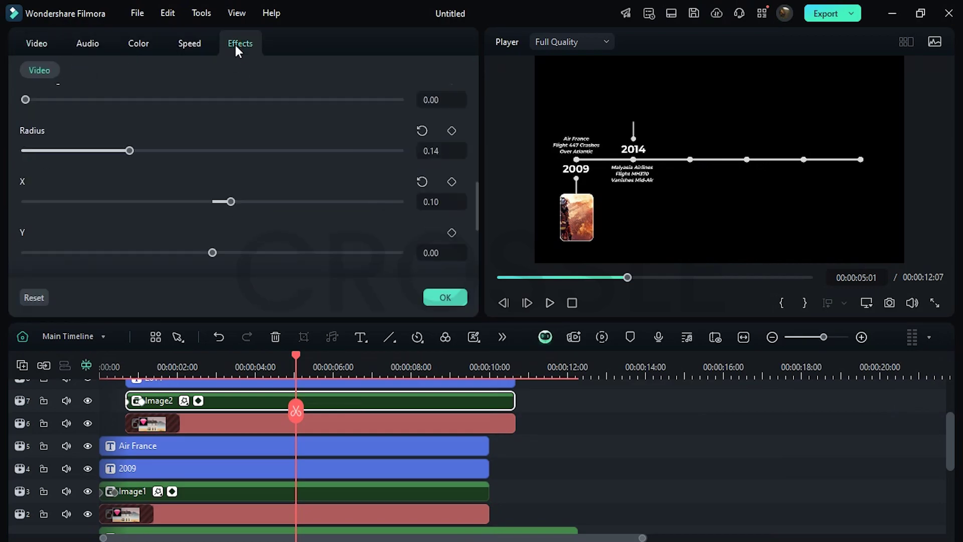
pyautogui.moveTo(233, 203); pyautogui.dragTo(215, 205)
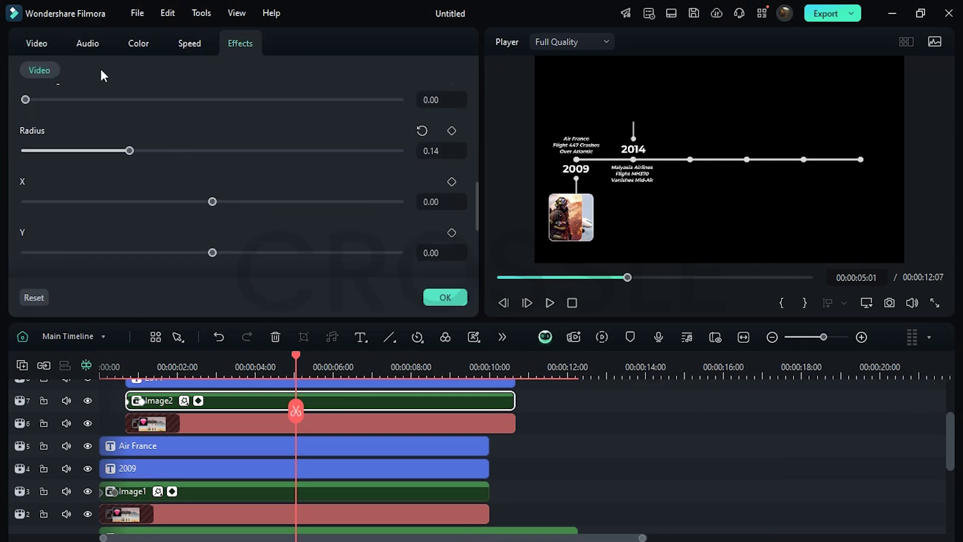
pyautogui.click(37, 43)
pyautogui.moveTo(89, 229); pyautogui.dragTo(89, 228)
pyautogui.click(280, 226)
pyautogui.write('125')
pyautogui.press('Return')
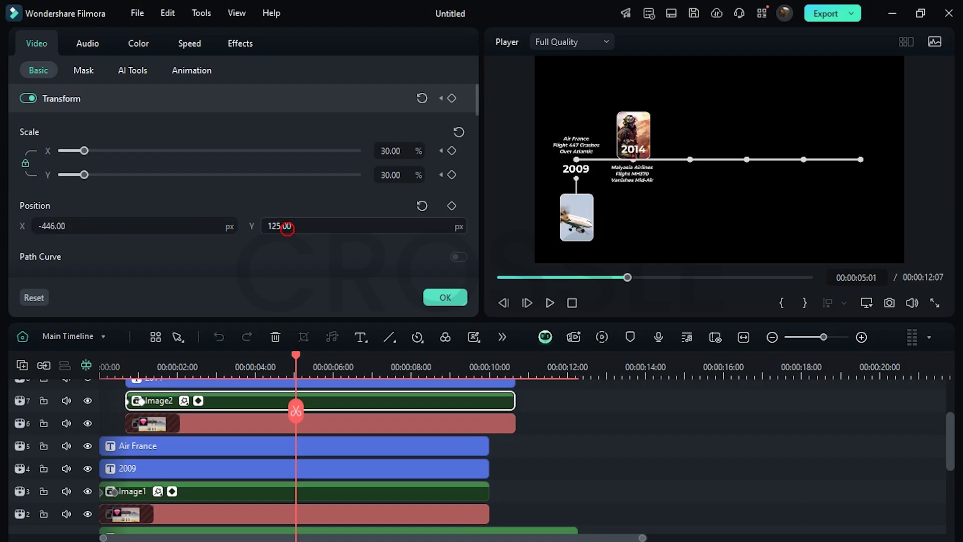
pyautogui.moveTo(287, 229); pyautogui.dragTo(285, 228)
pyautogui.moveTo(537, 445); pyautogui.dragTo(433, 521)
# Group the two selected clip sets into compound clips named Bottom and Upper
pyautogui.rightClick(433, 516)
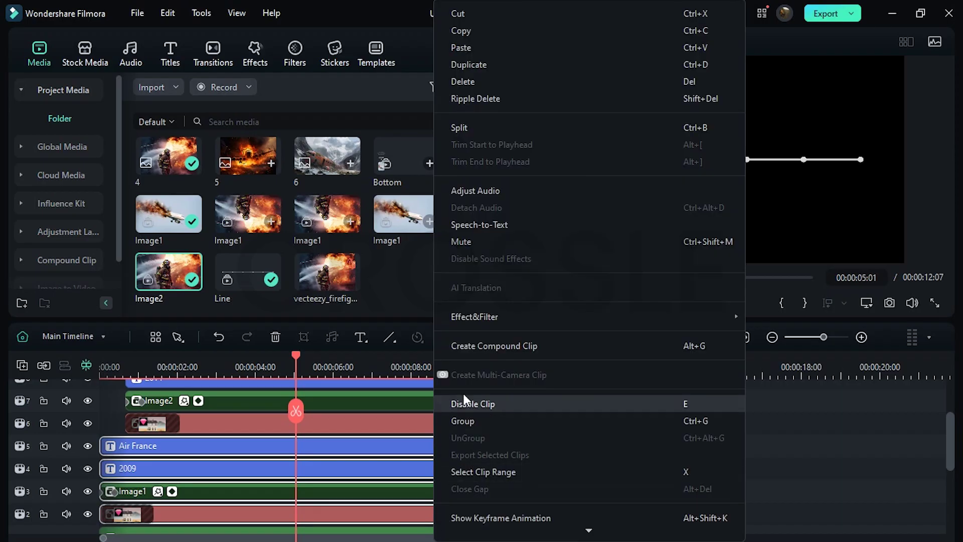
pyautogui.click(467, 348)
pyautogui.write('Bottom')
pyautogui.press('Return')
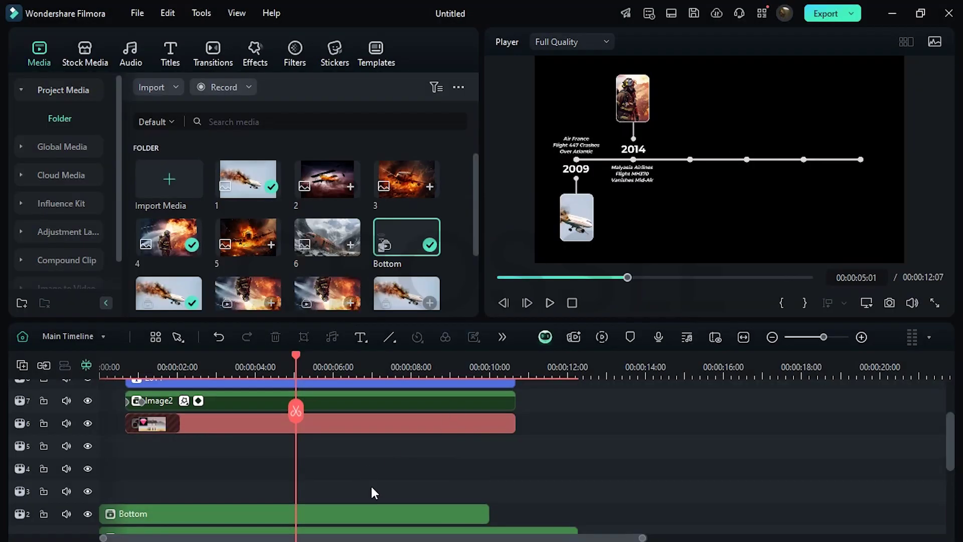
pyautogui.moveTo(522, 474); pyautogui.dragTo(460, 437)
pyautogui.rightClick(461, 435)
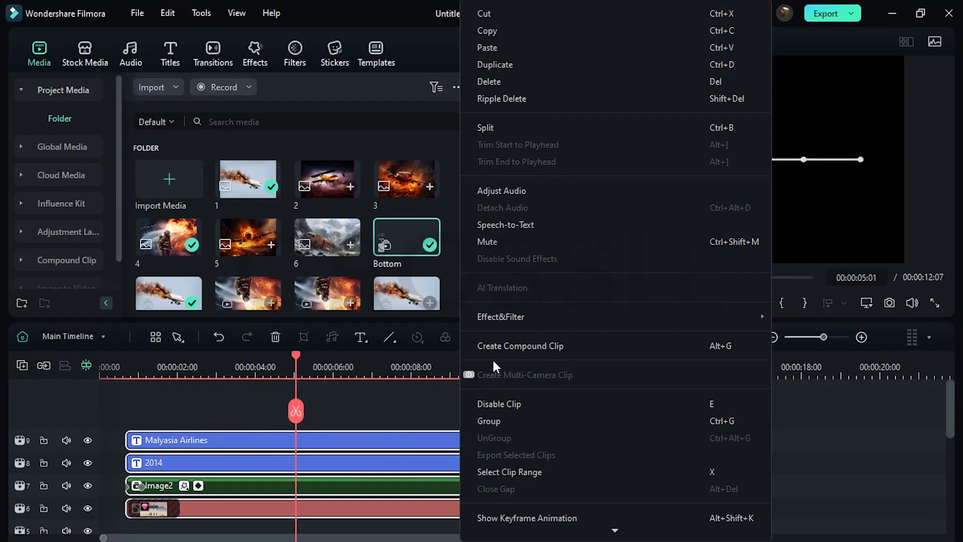
pyautogui.click(494, 346)
pyautogui.write('Upper')
pyautogui.press('Return')
# Save Bottom and Upper as custom compound clips and place a Bottom copy on track 4
pyautogui.scroll(-3, 462, 454)
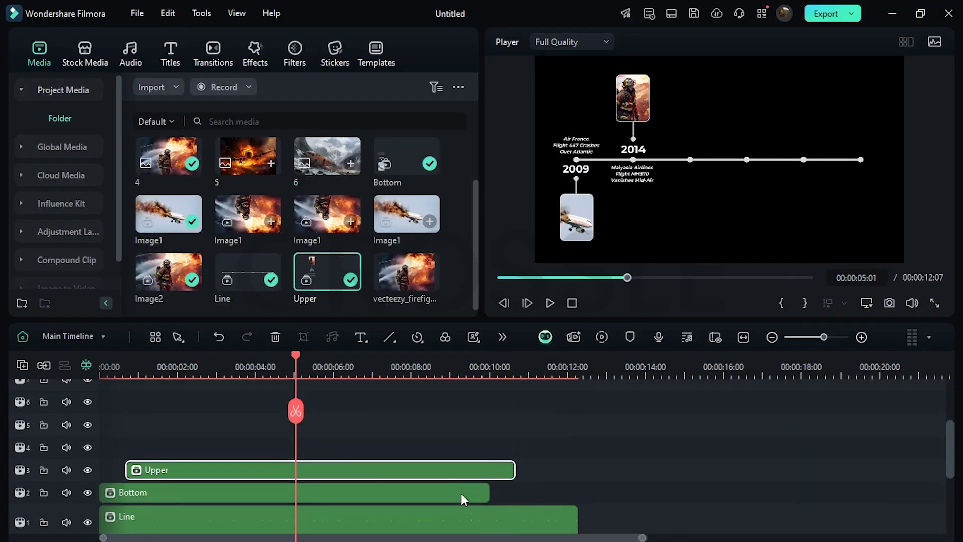
pyautogui.rightClick(462, 492)
pyautogui.click(484, 444)
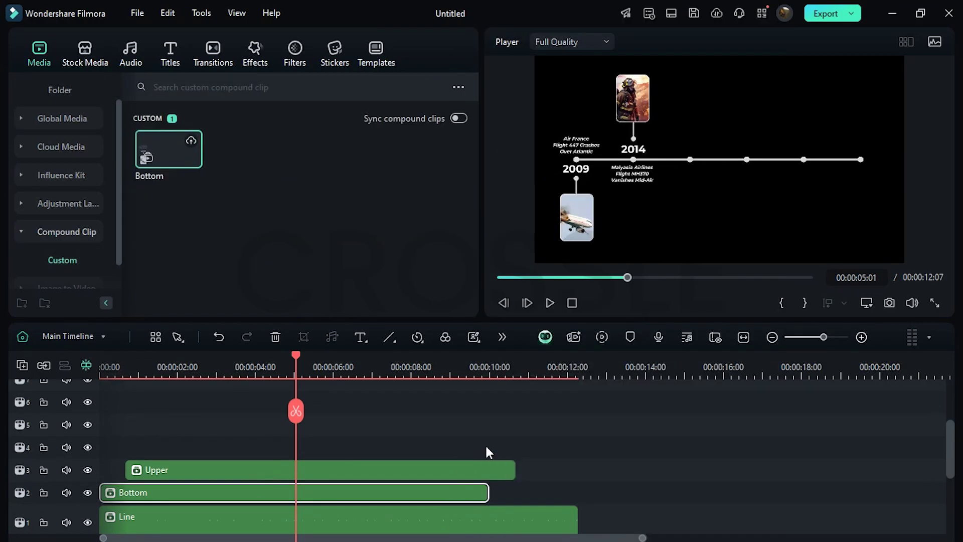
pyautogui.rightClick(356, 469)
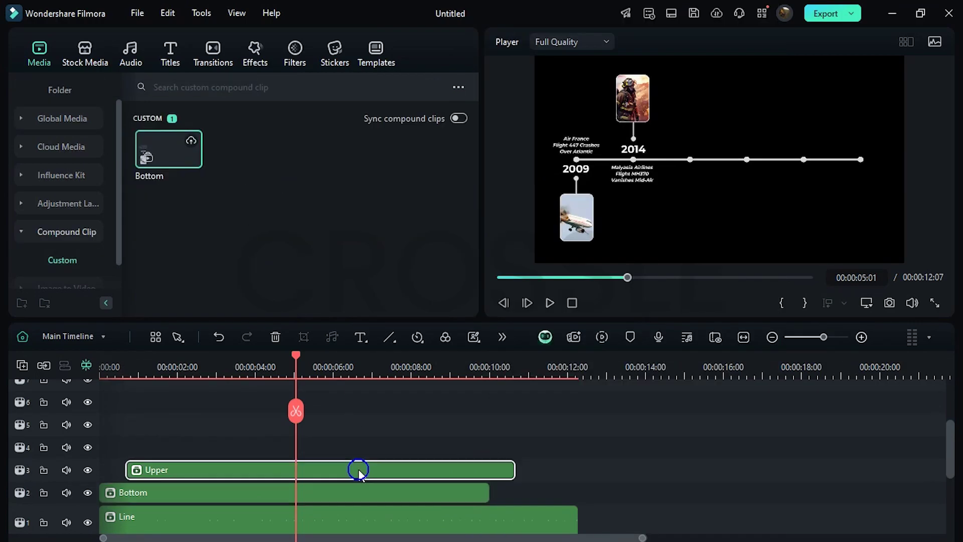
pyautogui.click(398, 445)
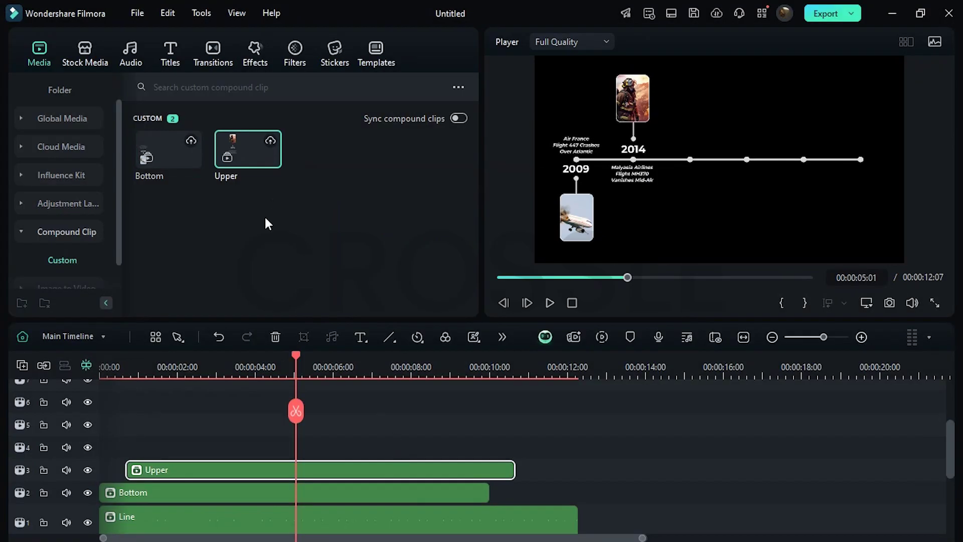
pyautogui.moveTo(264, 357); pyautogui.dragTo(153, 377)
pyautogui.moveTo(168, 150); pyautogui.dragTo(180, 452)
# Shift the copied Bottom card right and open its compound clip timeline
pyautogui.click(220, 374)
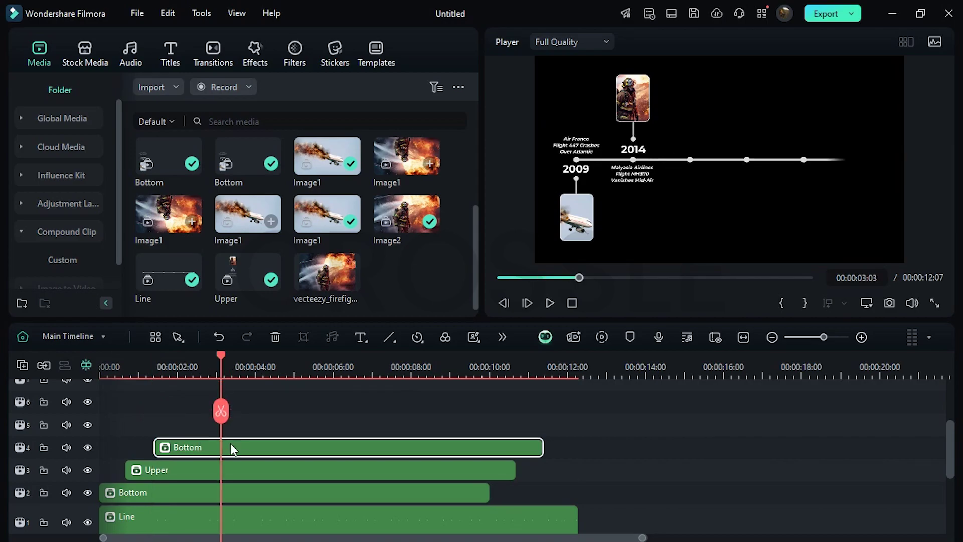
pyautogui.doubleClick(230, 443)
pyautogui.moveTo(166, 226); pyautogui.dragTo(172, 226)
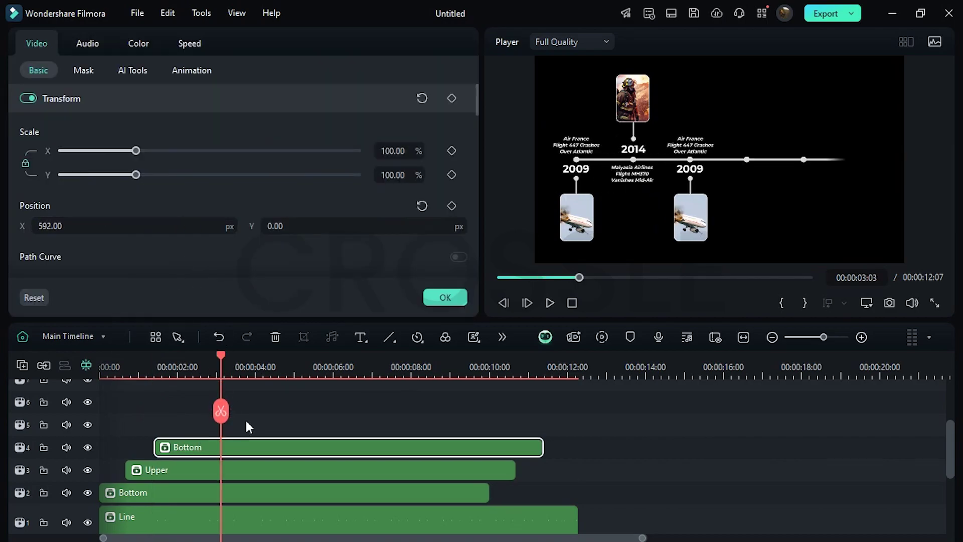
pyautogui.rightClick(251, 441)
pyautogui.click(269, 422)
# Retype the caption as 'Germanwing Flight 9525 Deliberately Crashed in French Alps' on three lines
pyautogui.click(179, 376)
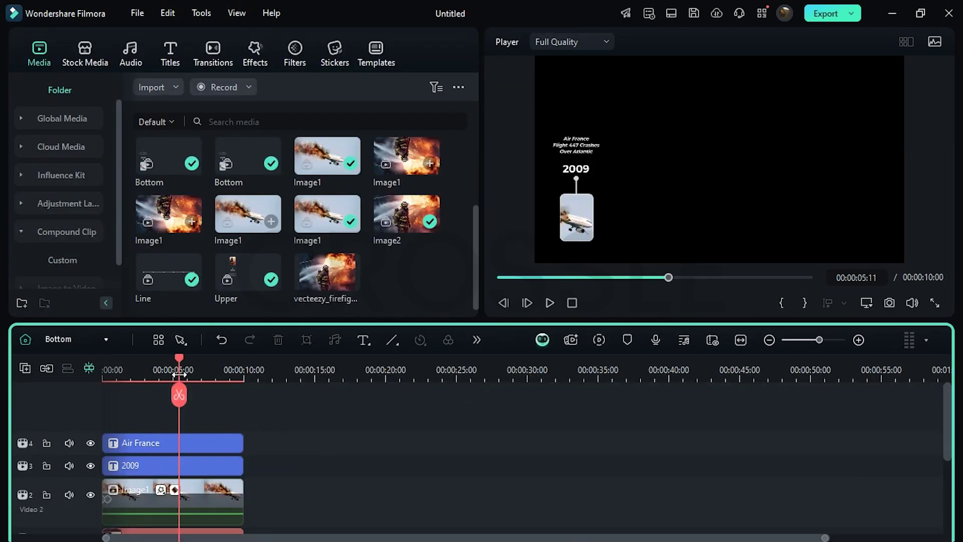
pyautogui.doubleClick(197, 443)
pyautogui.click(91, 156)
pyautogui.moveTo(91, 156); pyautogui.dragTo(24, 128)
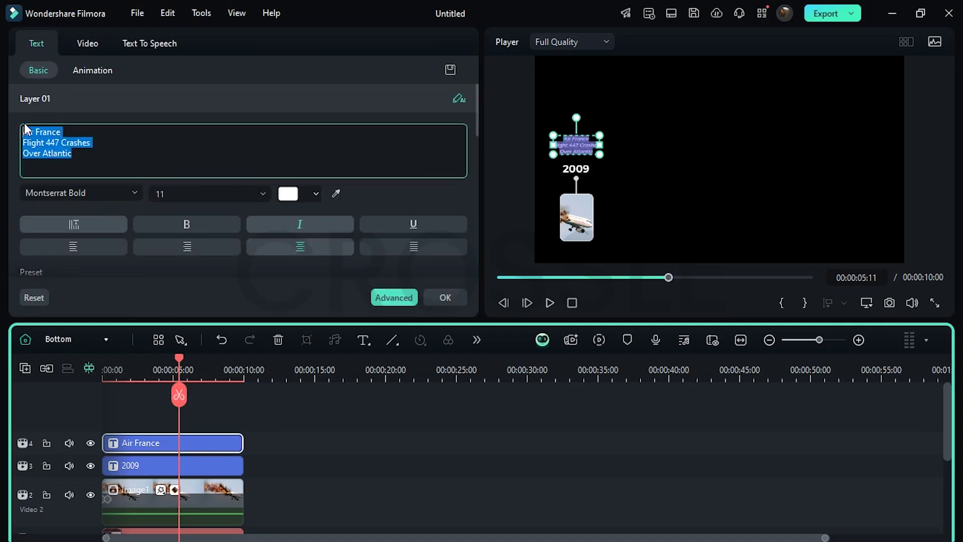
pyautogui.write('Germanwing Flight')
pyautogui.press('Return')
pyautogui.write('952')
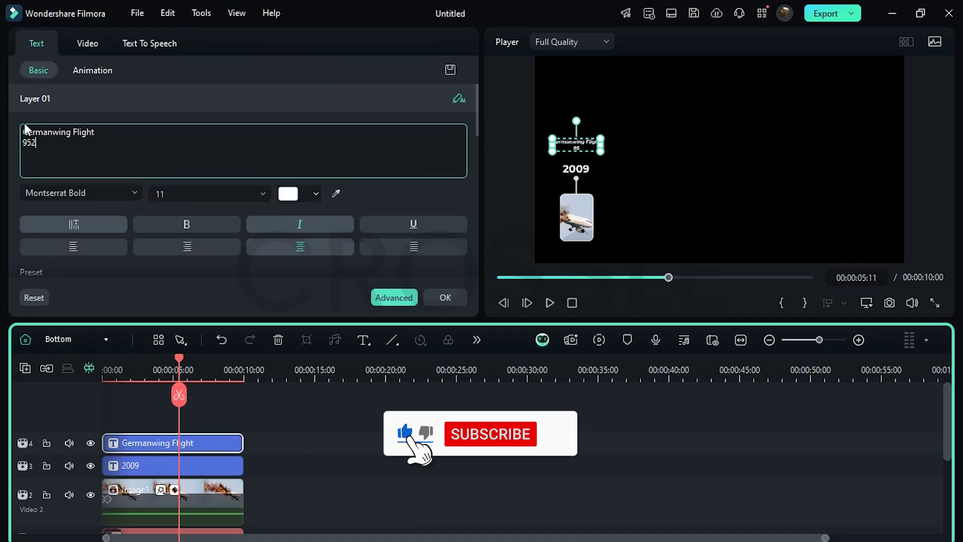
pyautogui.write('5 Deliberately')
pyautogui.press('Return')
pyautogui.write('Crashed in Fr')
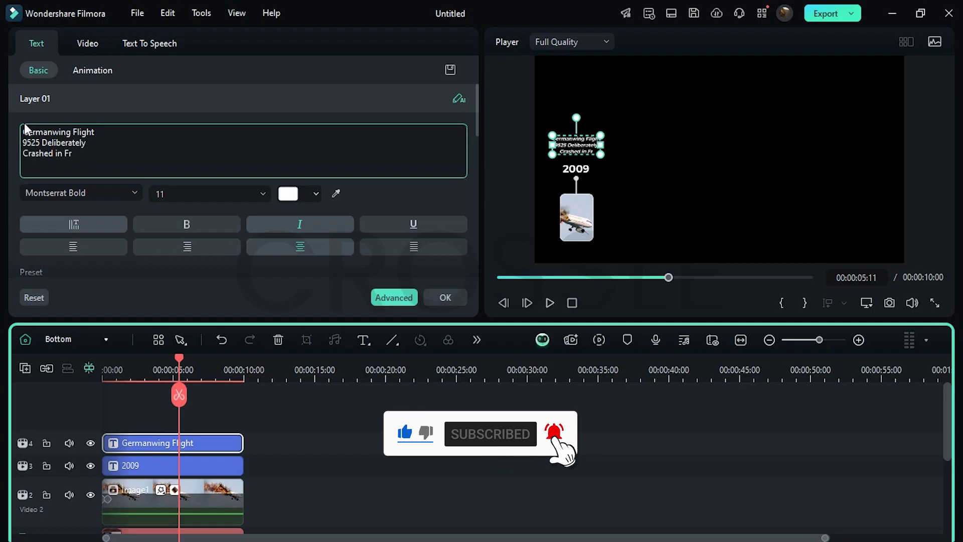
pyautogui.write('ench Alps')
# Change the year title from 2009 to 2015
pyautogui.click(133, 465)
pyautogui.click(106, 154)
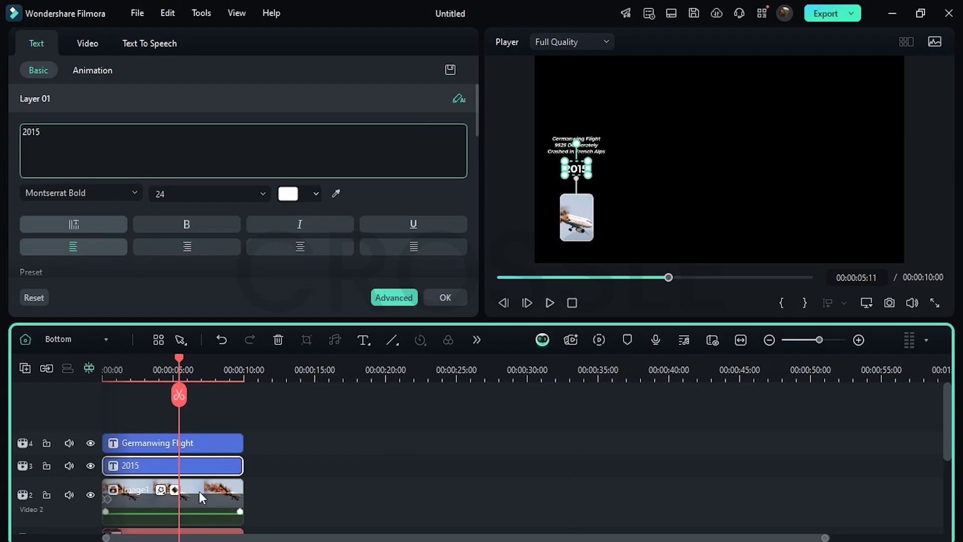
pyautogui.rightClick(200, 491)
# Put the burning biplane image into Image1's timeline, scaled to 129.57% and repositioned within the card
pyautogui.click(230, 426)
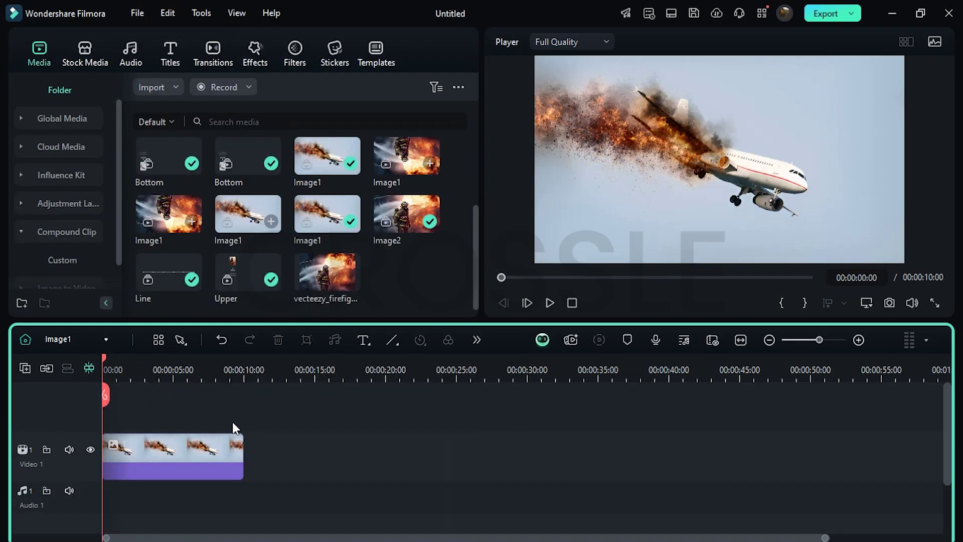
pyautogui.scroll(3, 411, 282)
pyautogui.moveTo(406, 179); pyautogui.dragTo(141, 452)
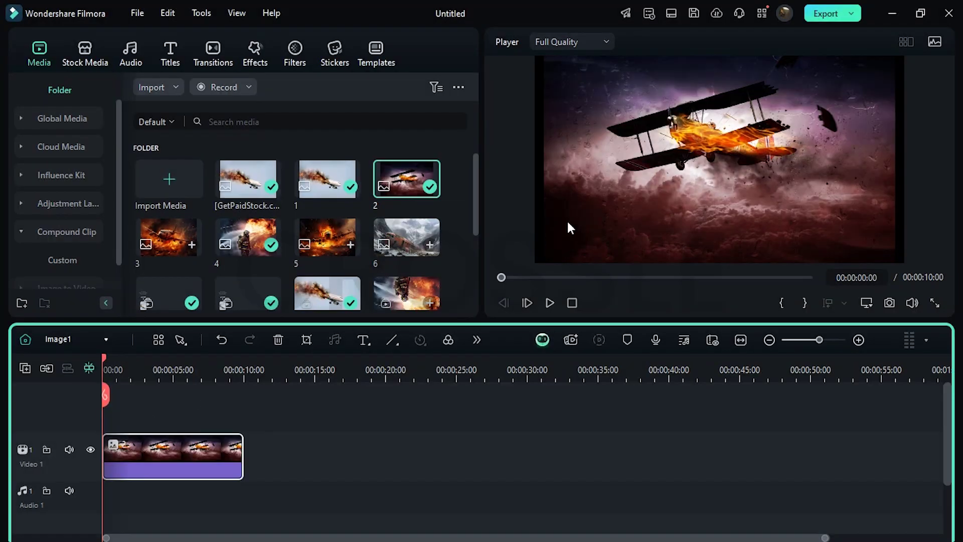
pyautogui.doubleClick(545, 91)
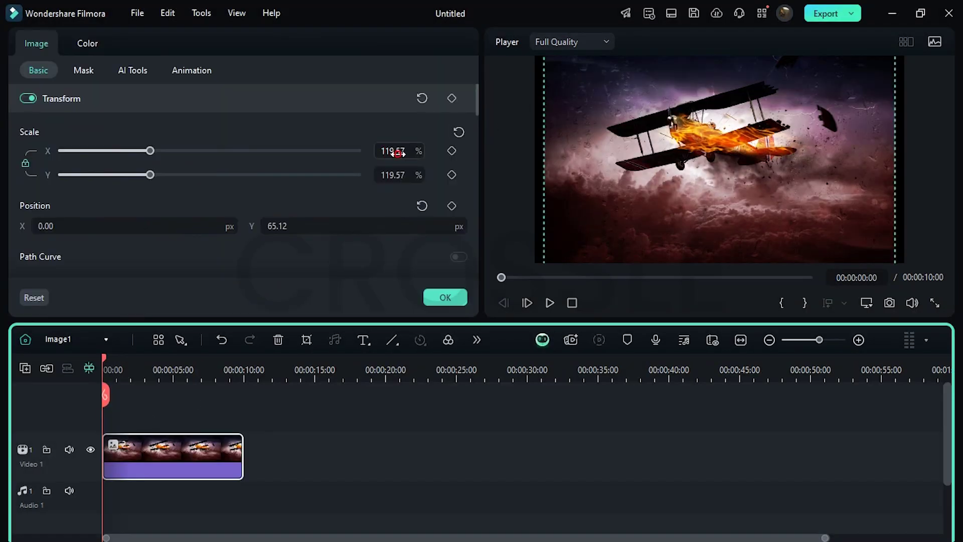
pyautogui.moveTo(397, 151); pyautogui.dragTo(407, 152)
pyautogui.moveTo(592, 125); pyautogui.dragTo(605, 140)
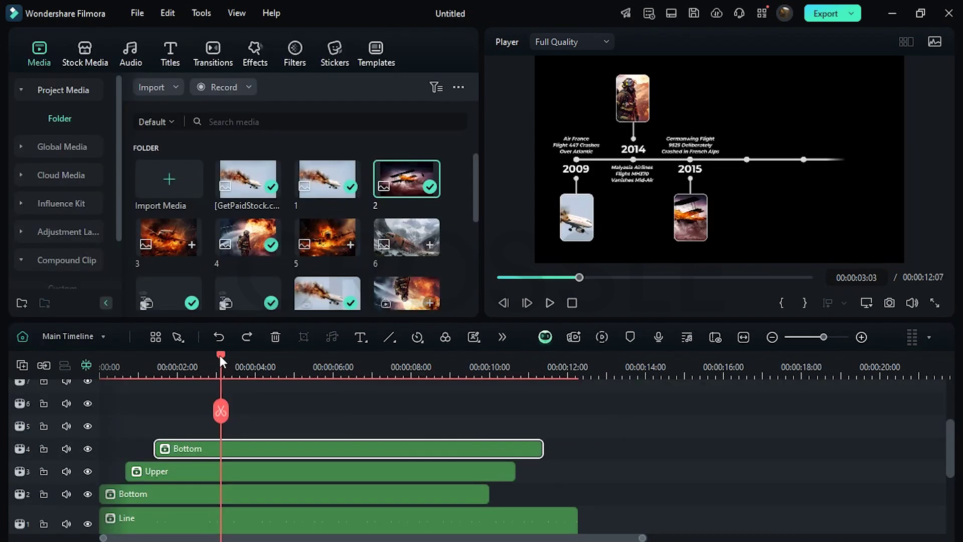
# Place a custom Upper compound clip copy on track 5 and shift its card to the right
pyautogui.moveTo(221, 355); pyautogui.dragTo(185, 359)
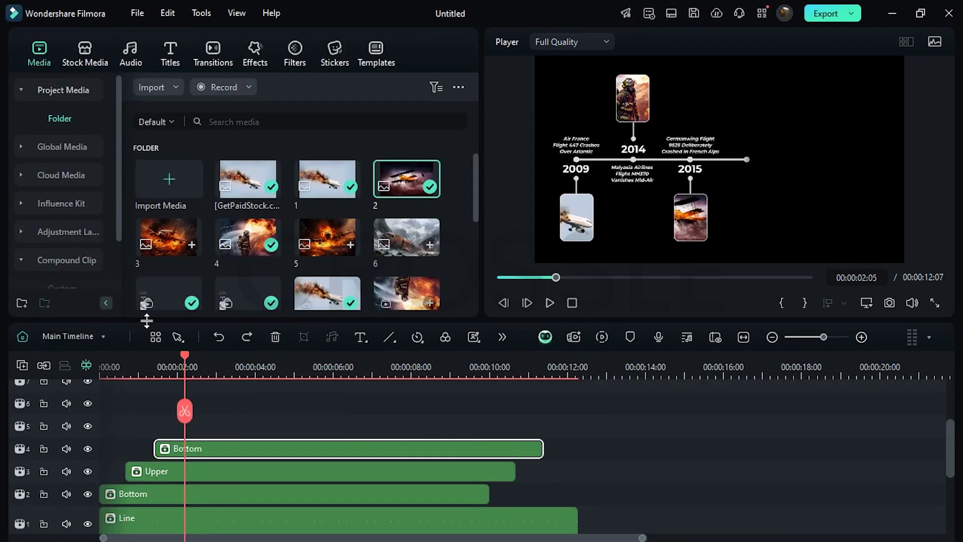
pyautogui.click(81, 287)
pyautogui.moveTo(233, 275); pyautogui.dragTo(181, 439)
pyautogui.click(275, 373)
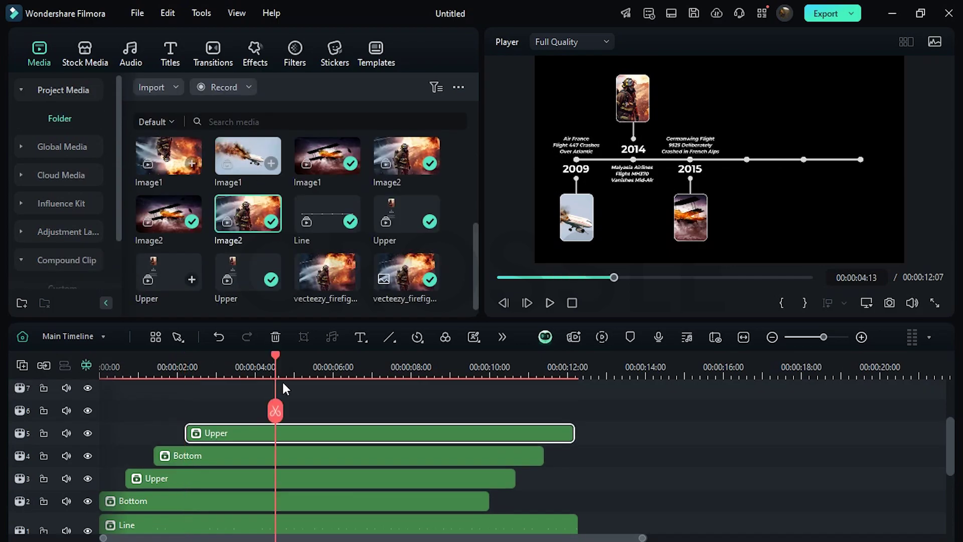
pyautogui.doubleClick(299, 437)
pyautogui.moveTo(161, 225); pyautogui.dragTo(213, 226)
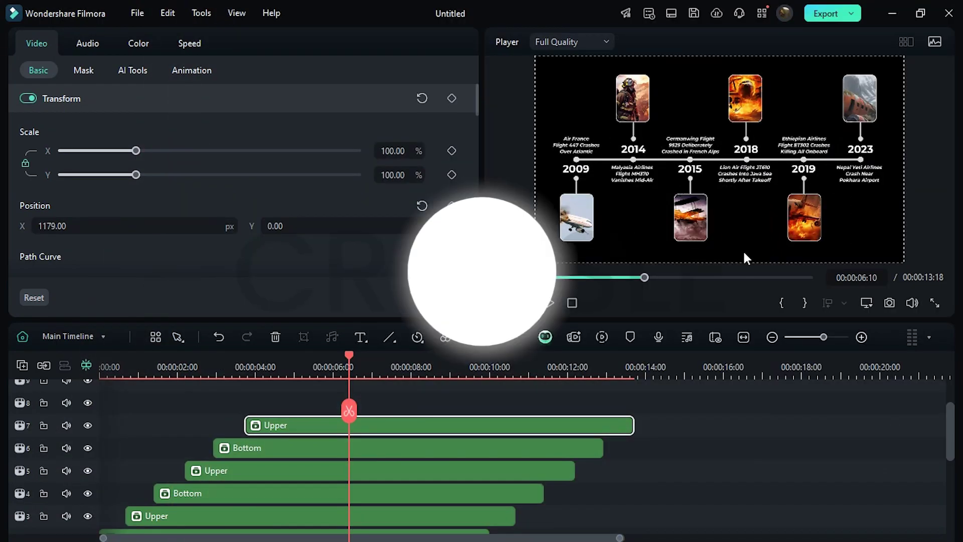
# Trim the Upper, Bottom and Line clips on every track to end at 10 seconds
pyautogui.click(490, 358)
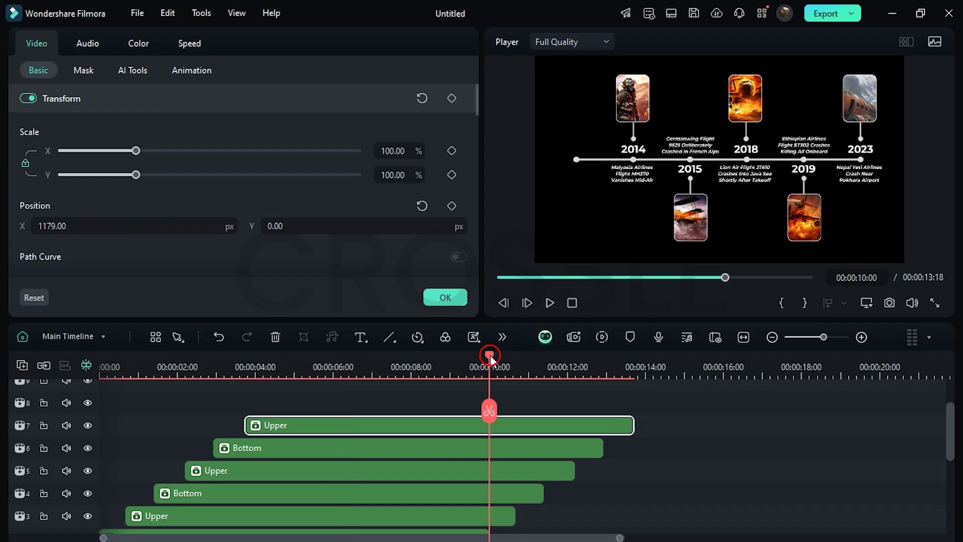
pyautogui.moveTo(633, 425); pyautogui.dragTo(490, 425)
pyautogui.moveTo(602, 447); pyautogui.dragTo(489, 447)
pyautogui.moveTo(573, 470); pyautogui.dragTo(490, 470)
pyautogui.moveTo(543, 493); pyautogui.dragTo(489, 516)
pyautogui.scroll(-2, 489, 501)
pyautogui.moveTo(576, 486); pyautogui.dragTo(485, 486)
# Play the 10-second timeline through, then show the Line clip's speed settings
pyautogui.press('space')
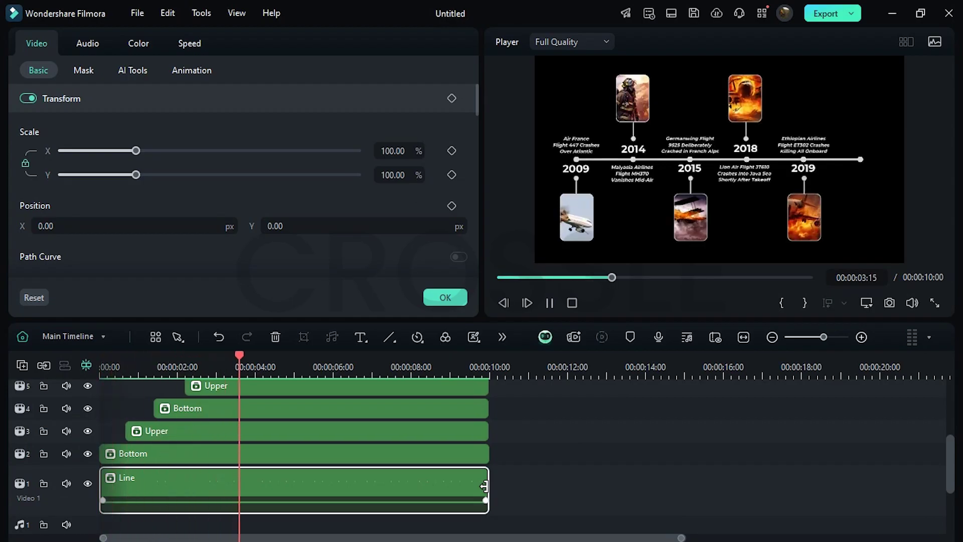
pyautogui.press('space')
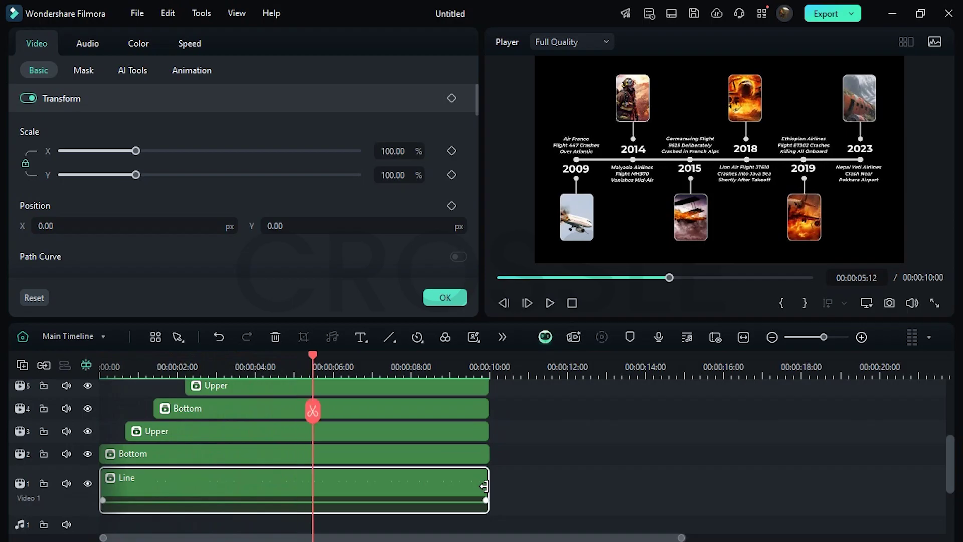
pyautogui.click(203, 48)
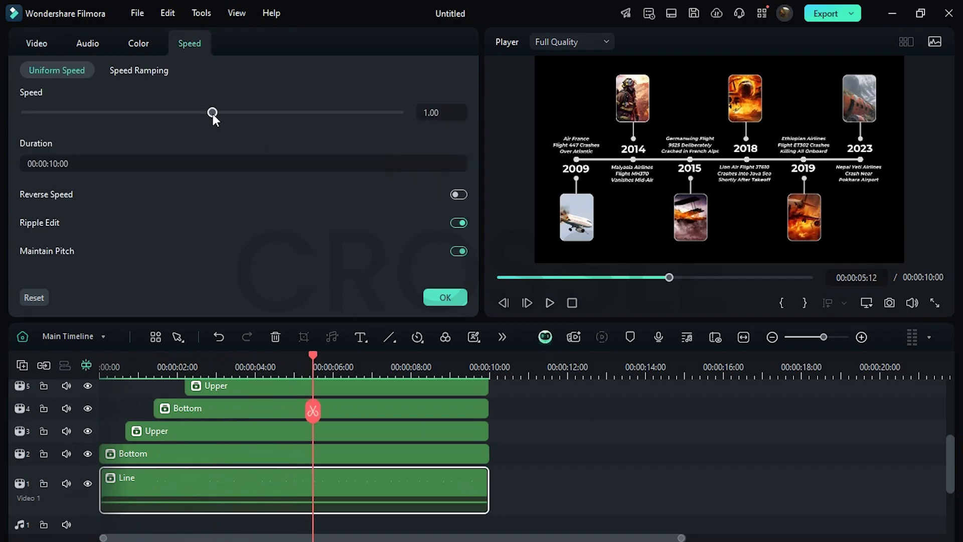